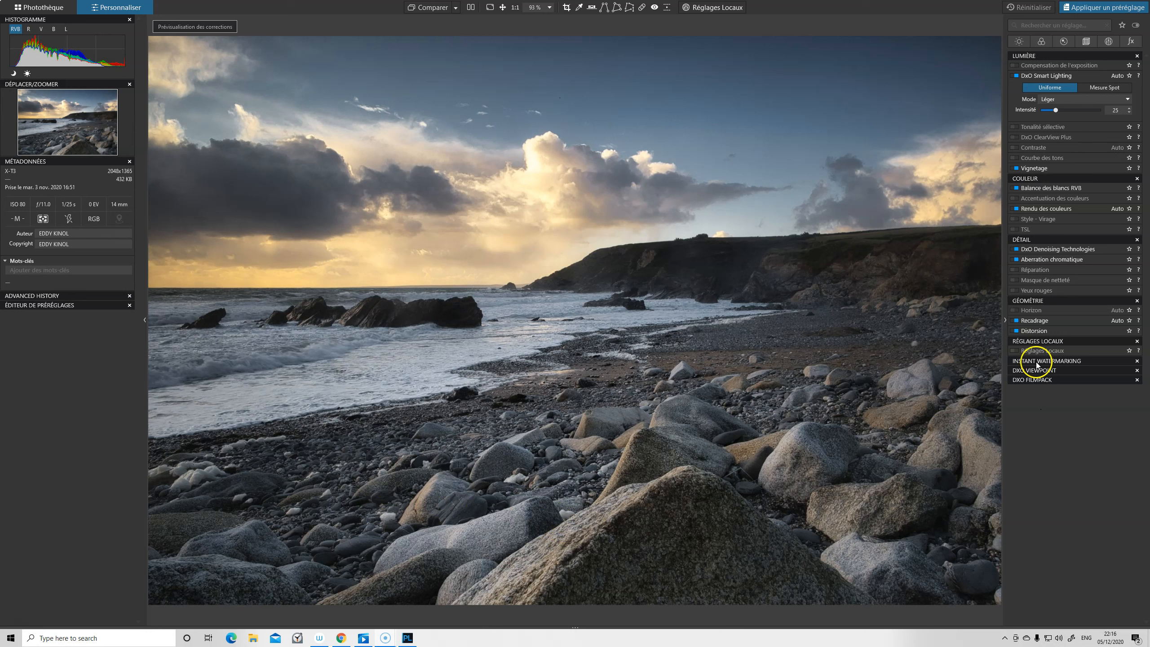
Step: Expand the Instant Watermarking palette to show its image and text watermark settings
left_click_drag(1061, 360, 844, 308)
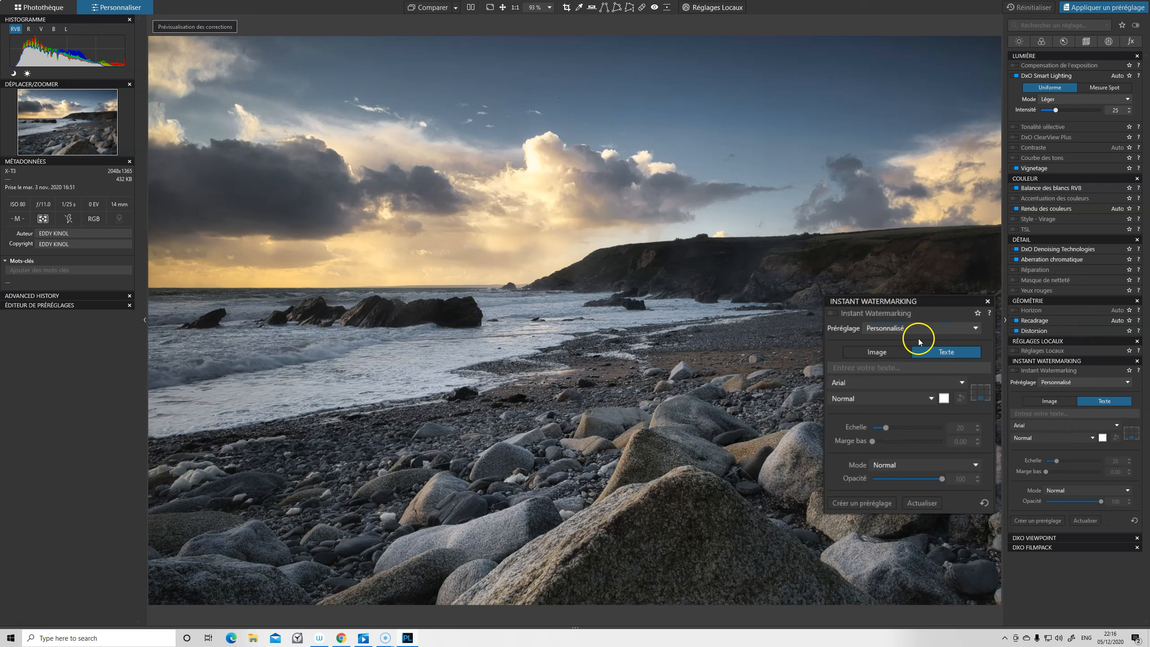
left_click(895, 353)
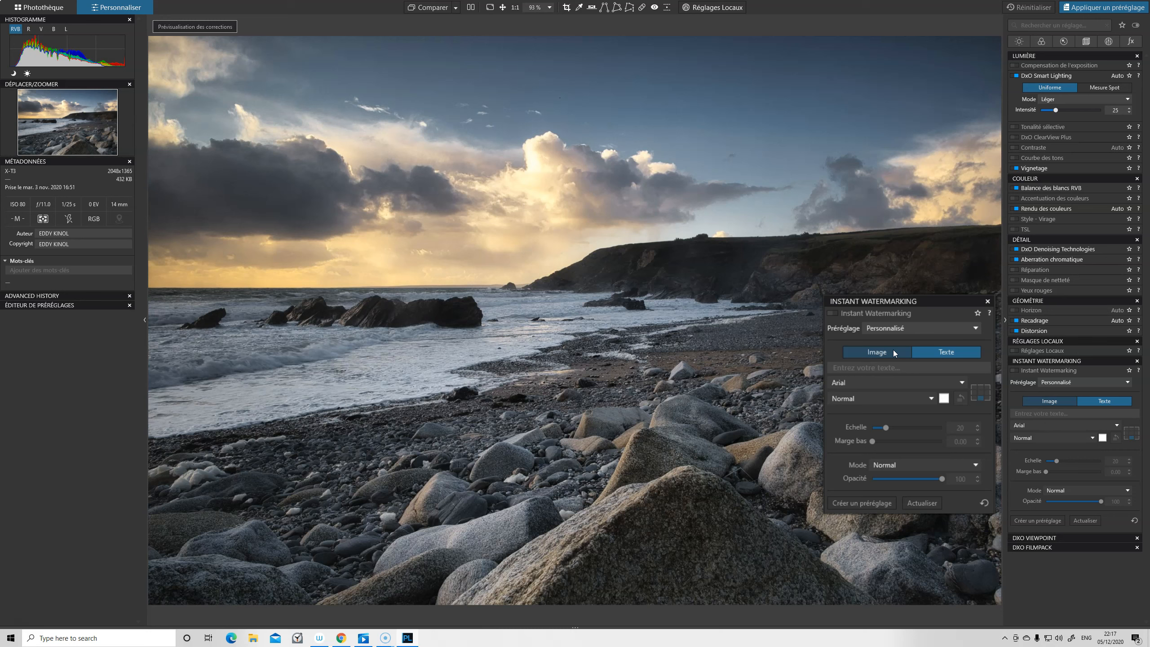
left_click(893, 350)
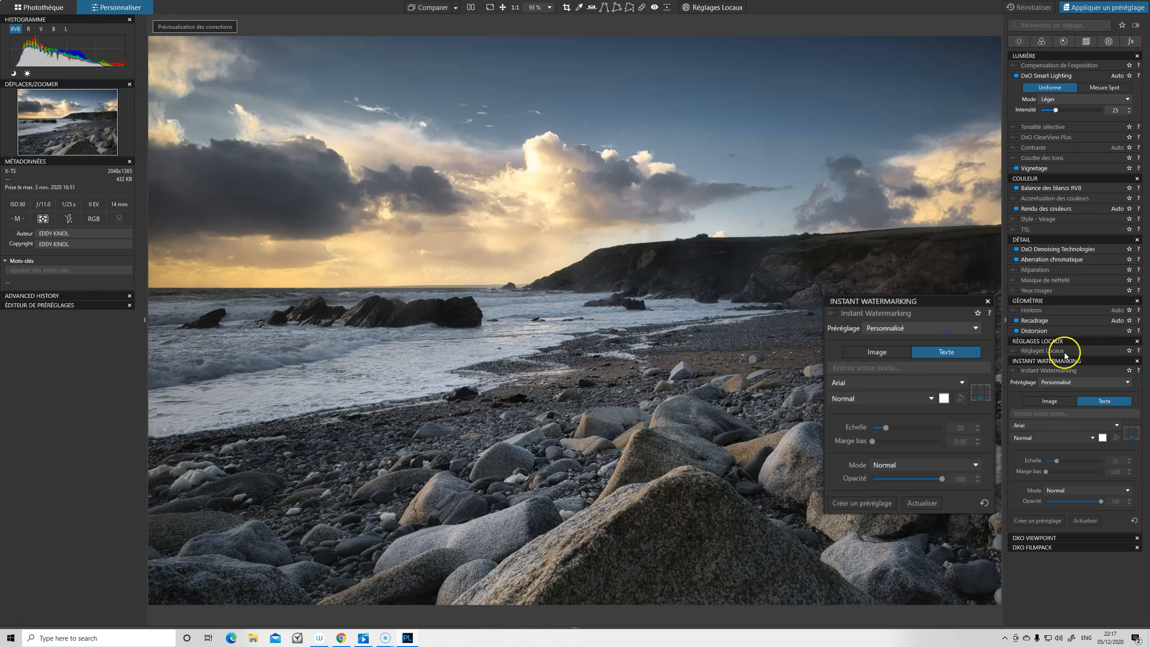
Step: View only the effects corrections and only the geometry corrections, clearing each filter to return to the full palette list
left_click(1131, 42)
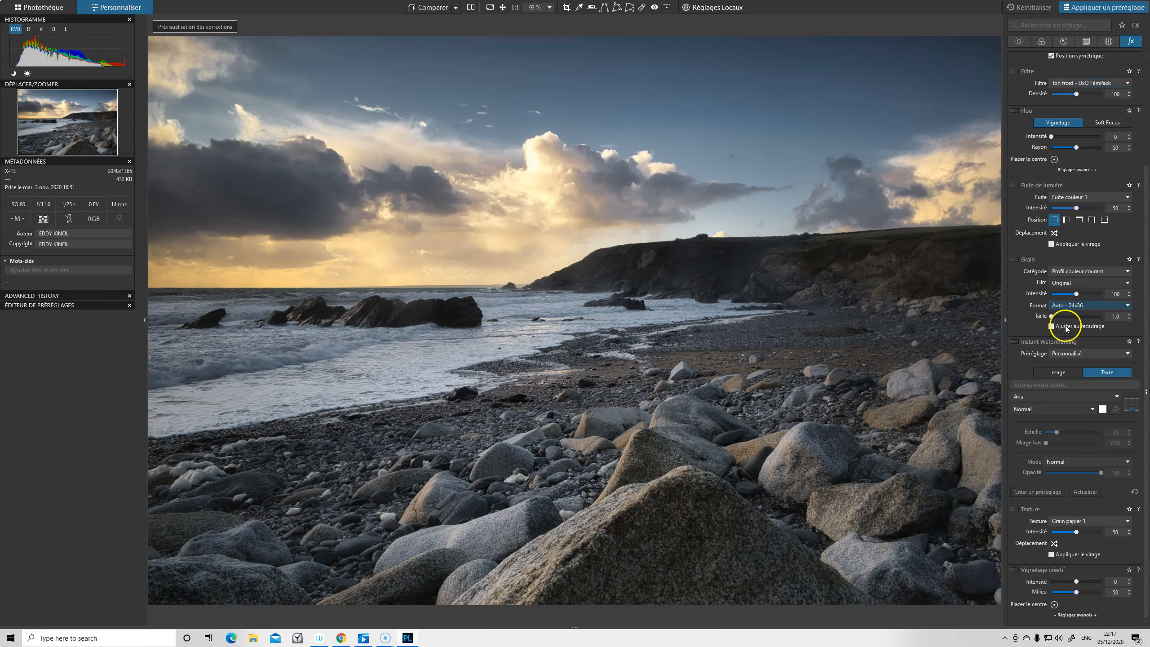
left_click(1134, 42)
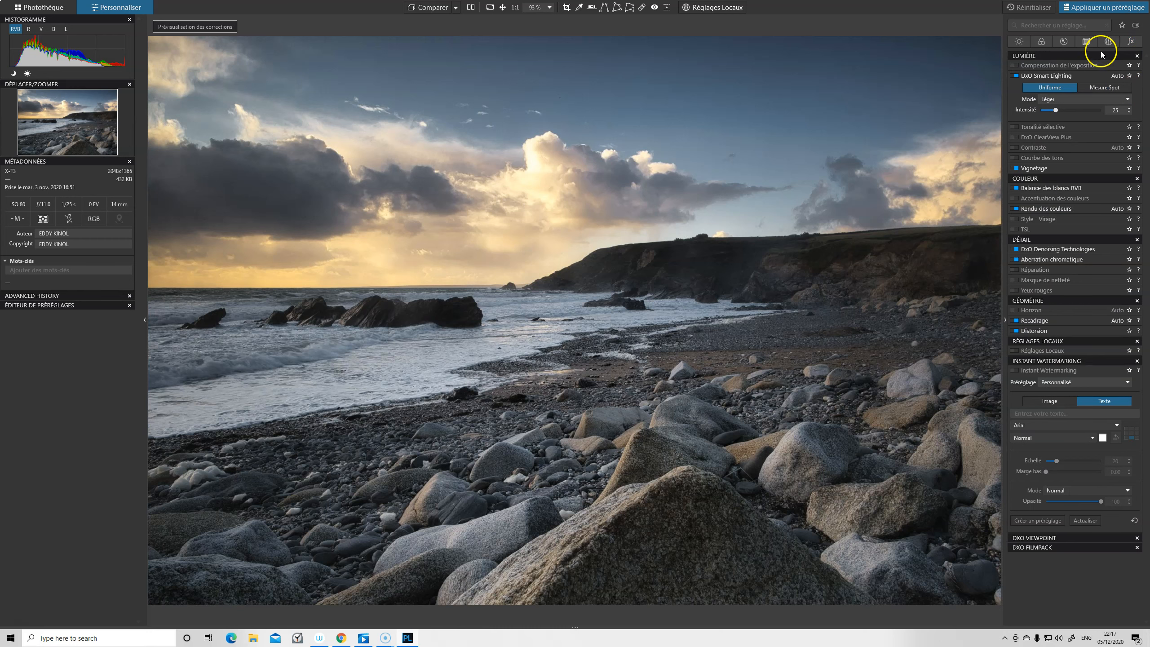
left_click(1086, 42)
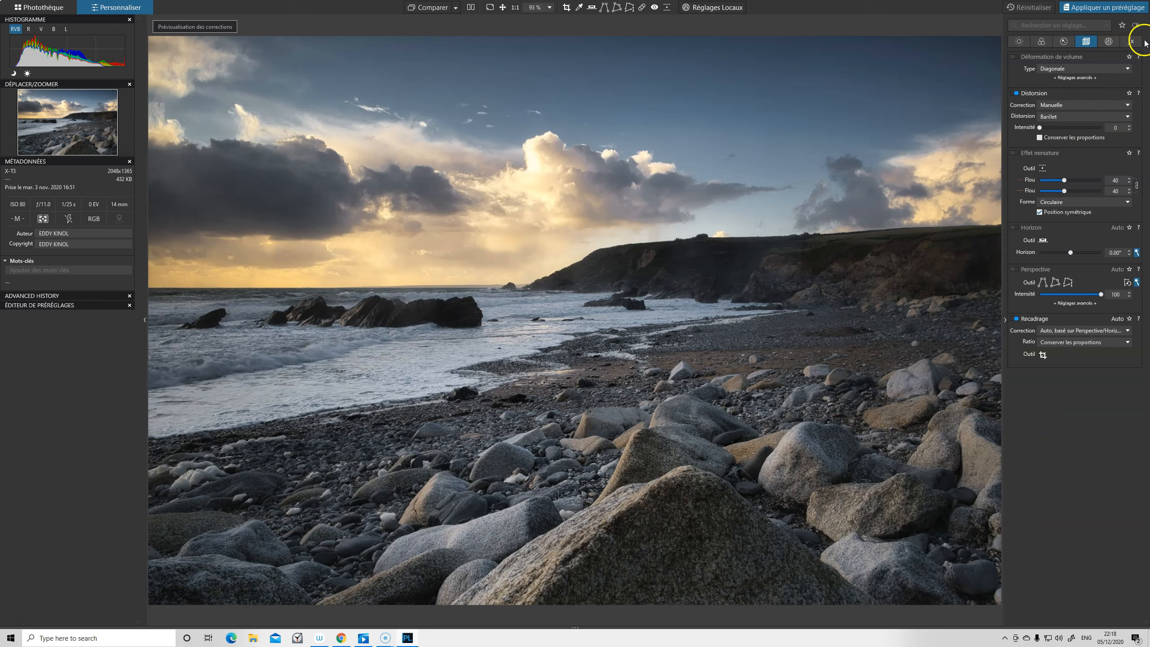
left_click(1087, 41)
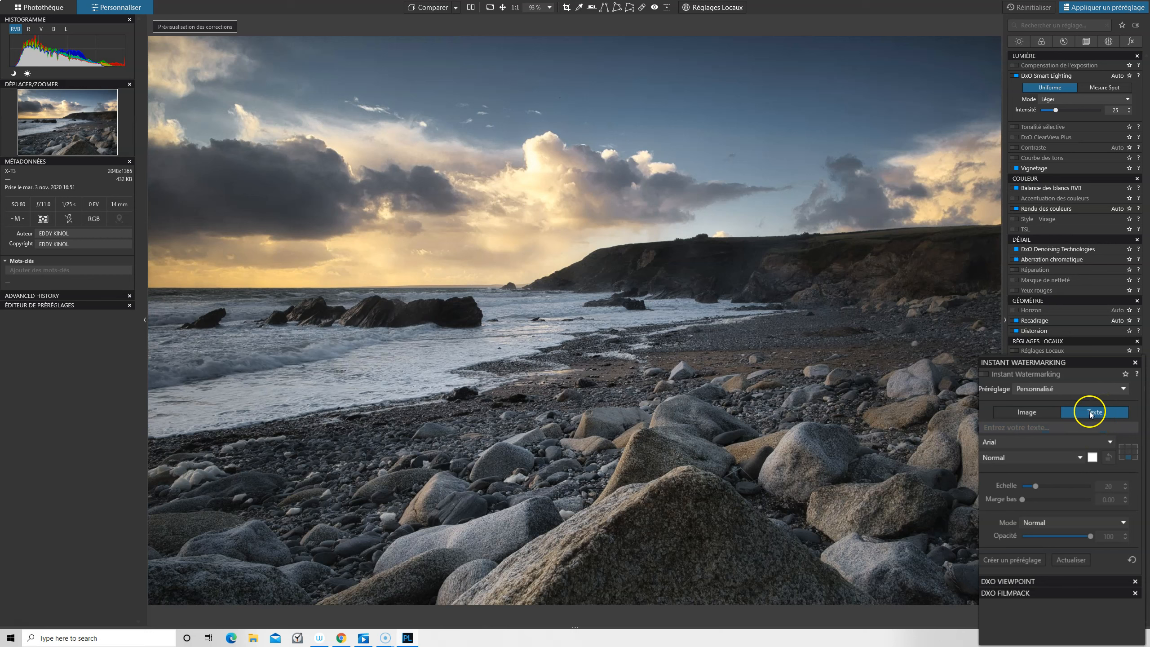
Step: Enter the photographer's full name as the text of the watermark
left_click(1045, 429)
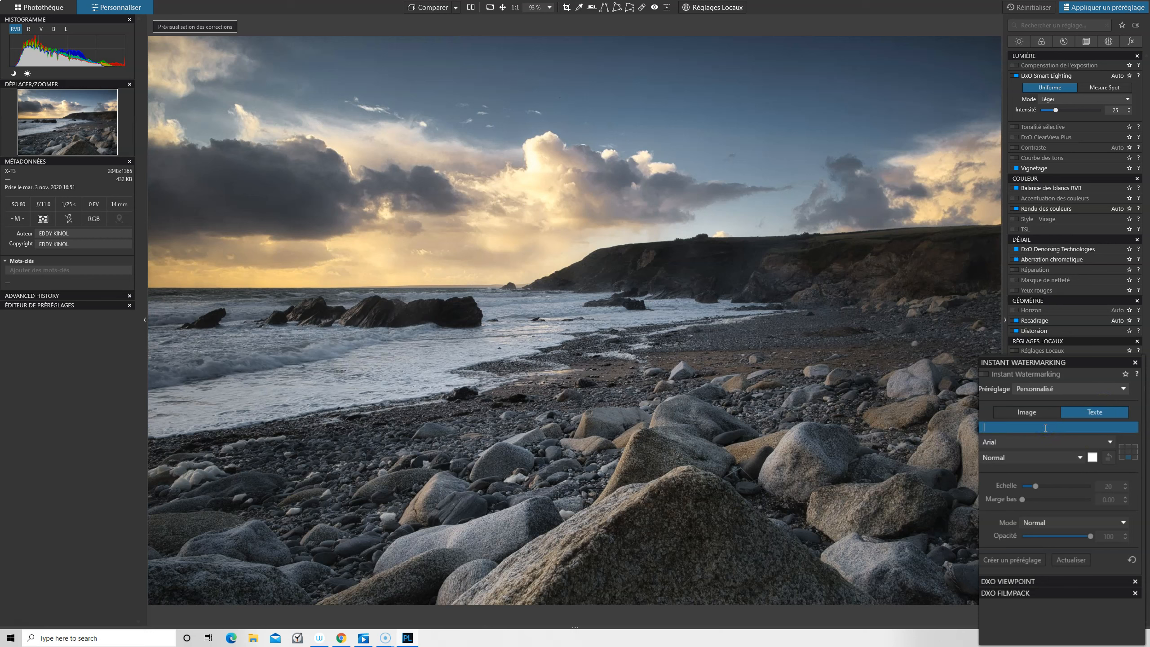
left_click(1014, 429)
type("Eddy Kinol")
key("Return")
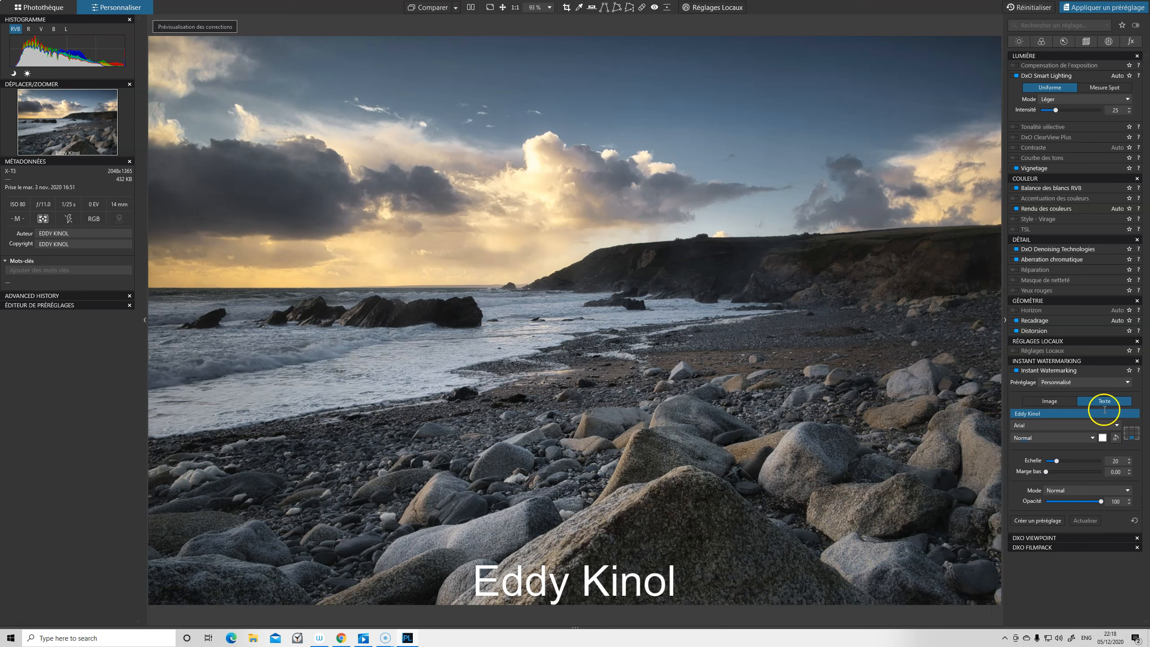
Step: Keep Arial as the watermark font and set its style to Gras Italique
left_click(1060, 426)
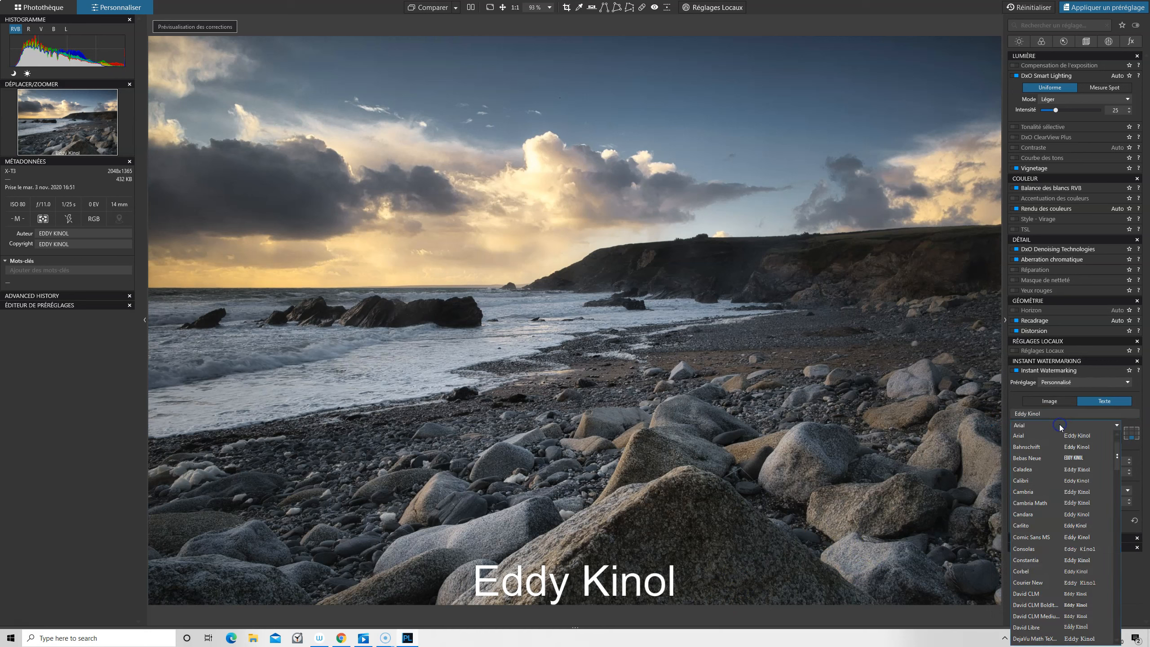
left_click(1134, 420)
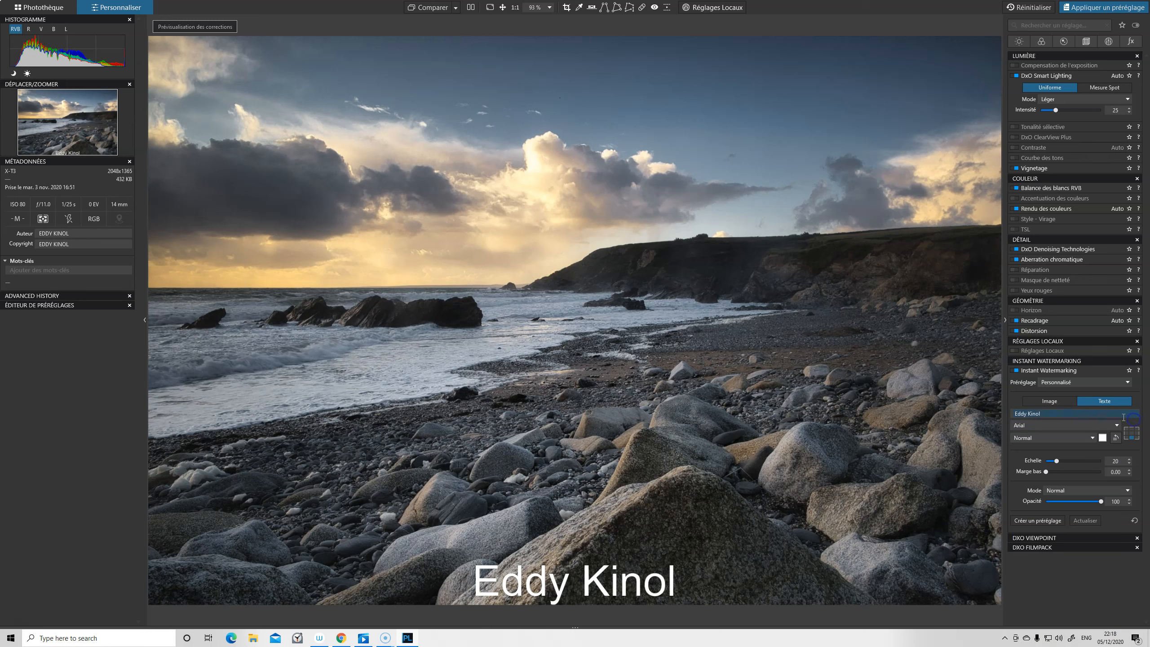
left_click(1045, 439)
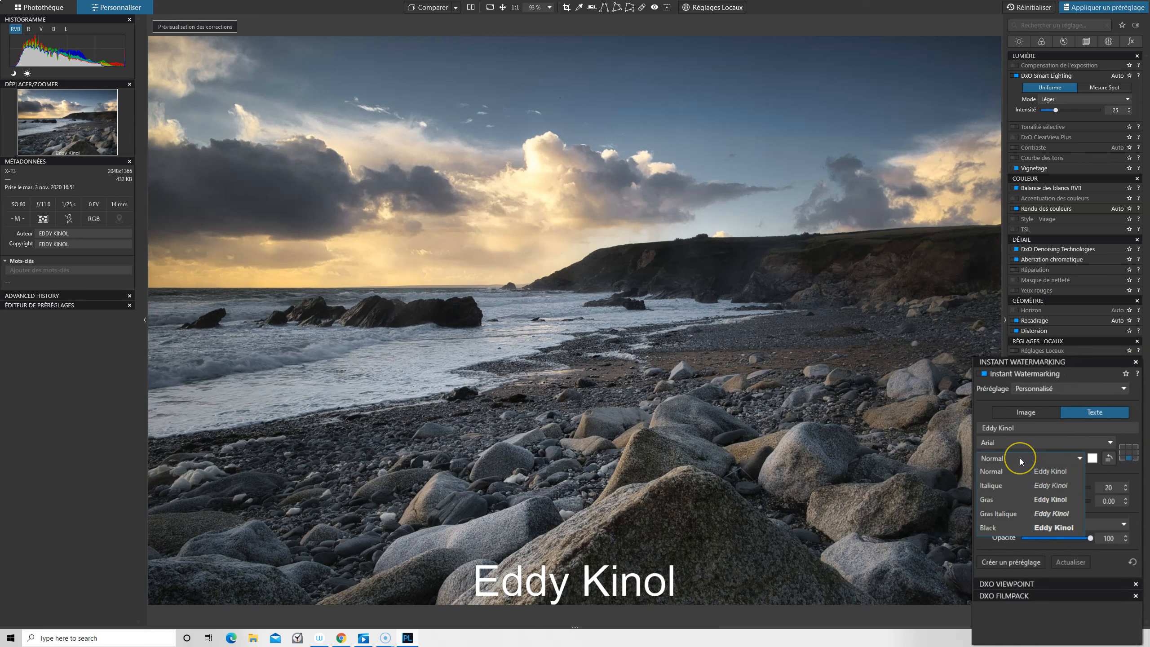
left_click(995, 497)
left_click(999, 515)
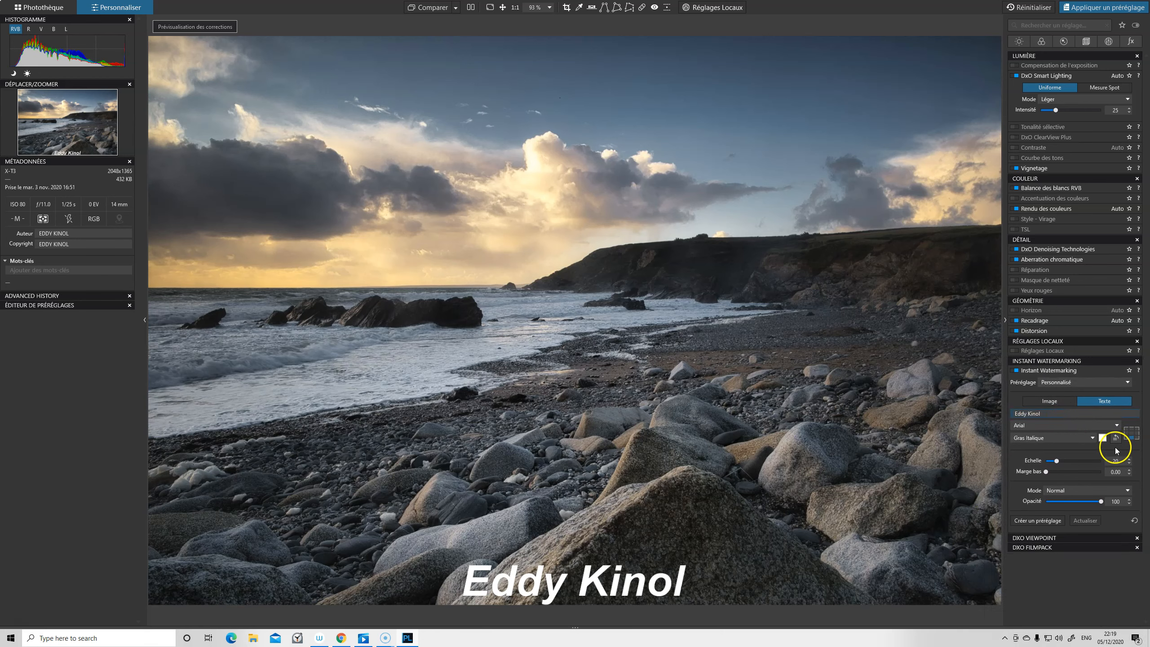
Step: Change the watermark text colour to the bright cyan basic colour (Red 0, Green 255, Blue 255)
left_click(1102, 437)
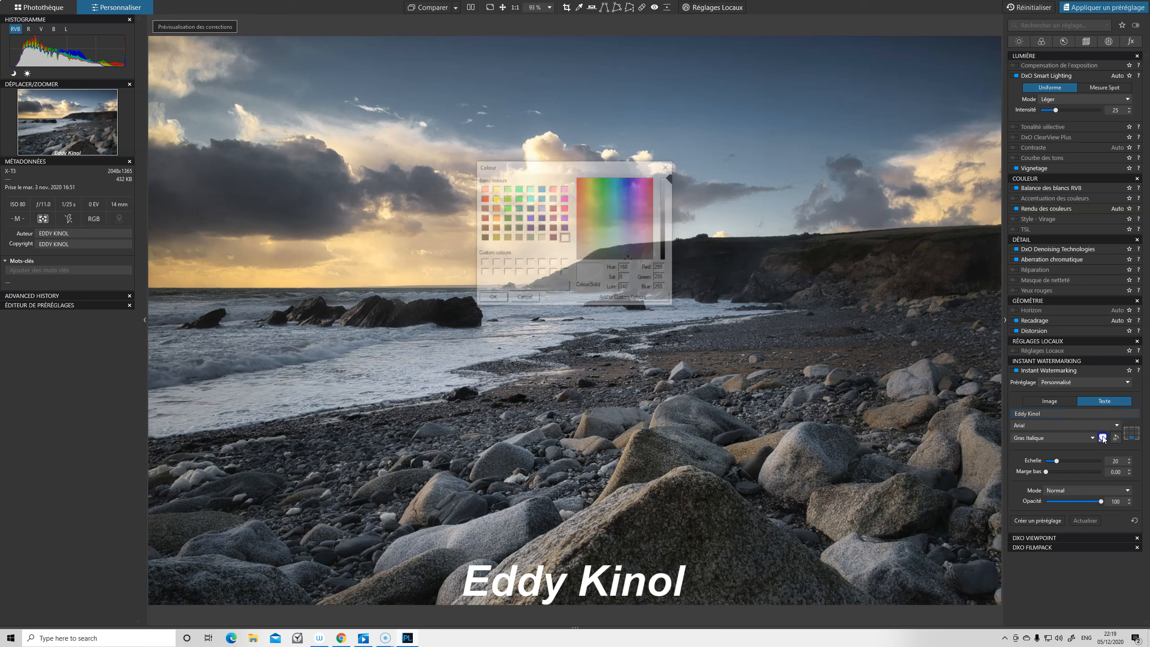
left_click(1106, 444)
left_click(1104, 437)
left_click(554, 264)
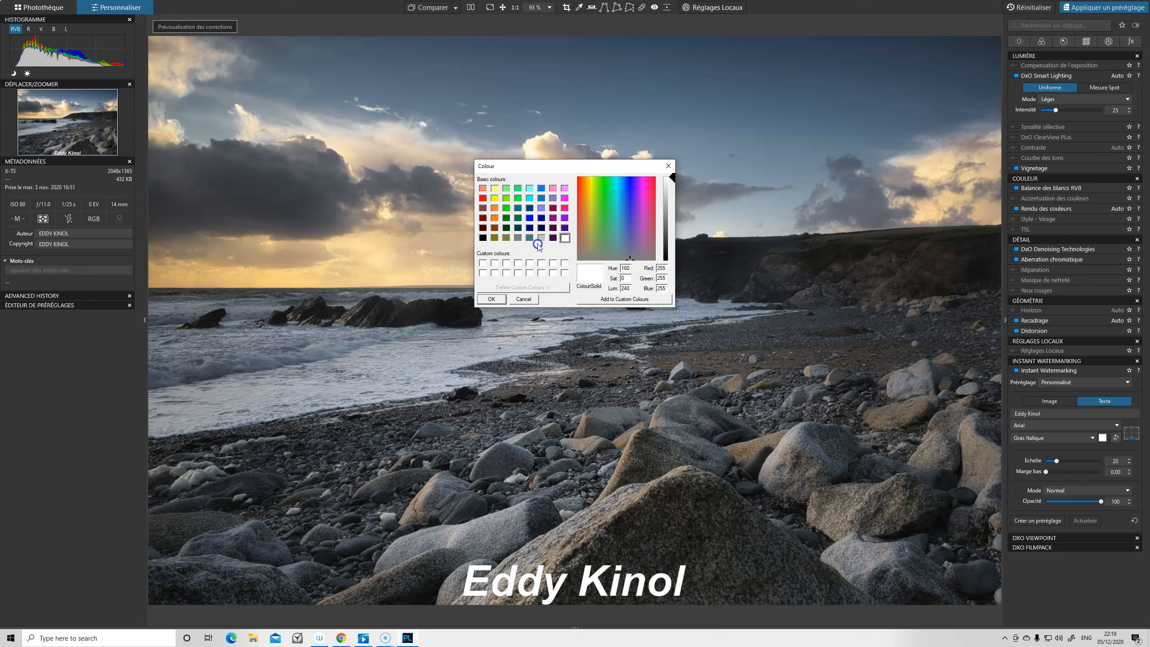
left_click(530, 198)
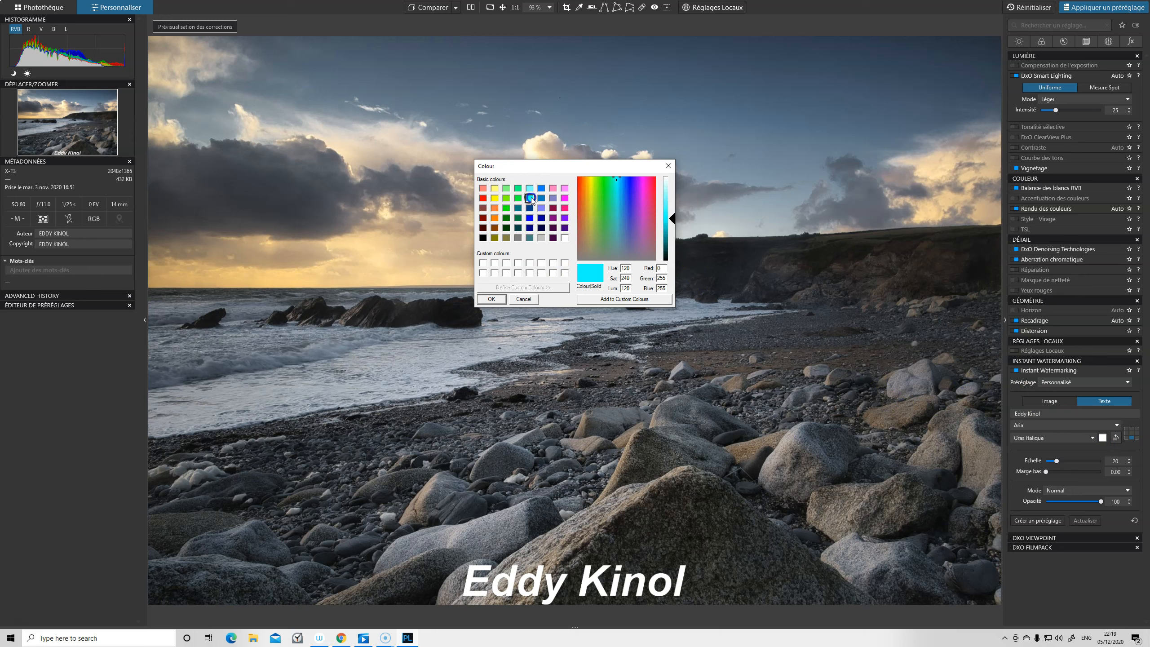
left_click(491, 299)
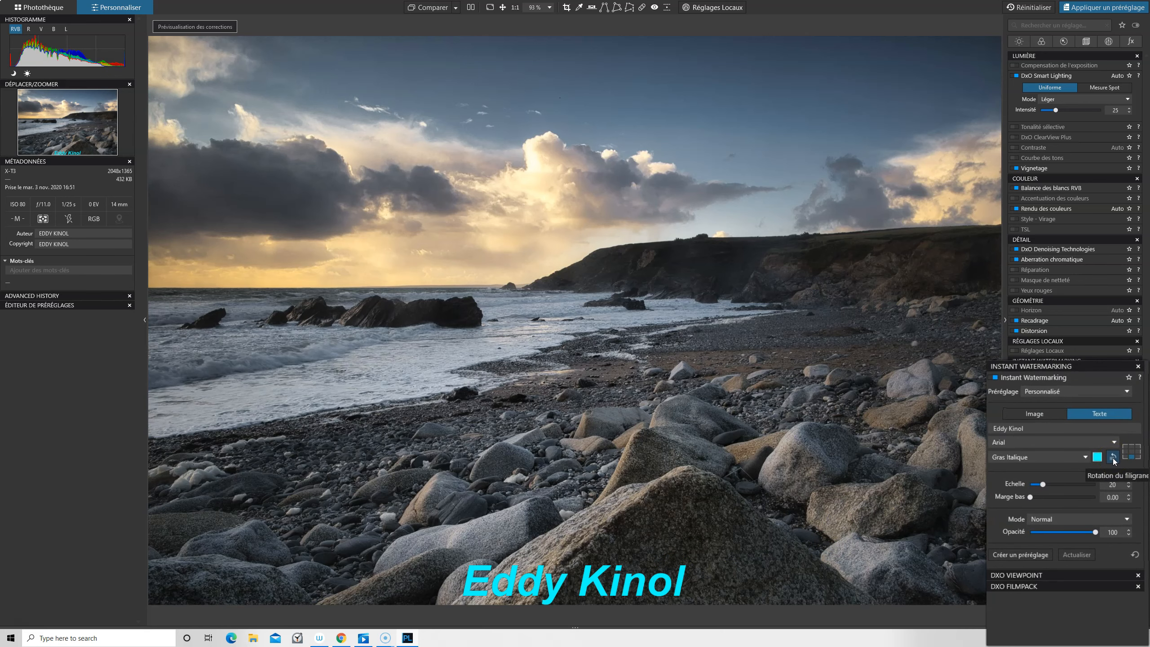
Step: Rotate the watermark in quarter turns through a full revolution back to horizontal
left_click(1113, 458)
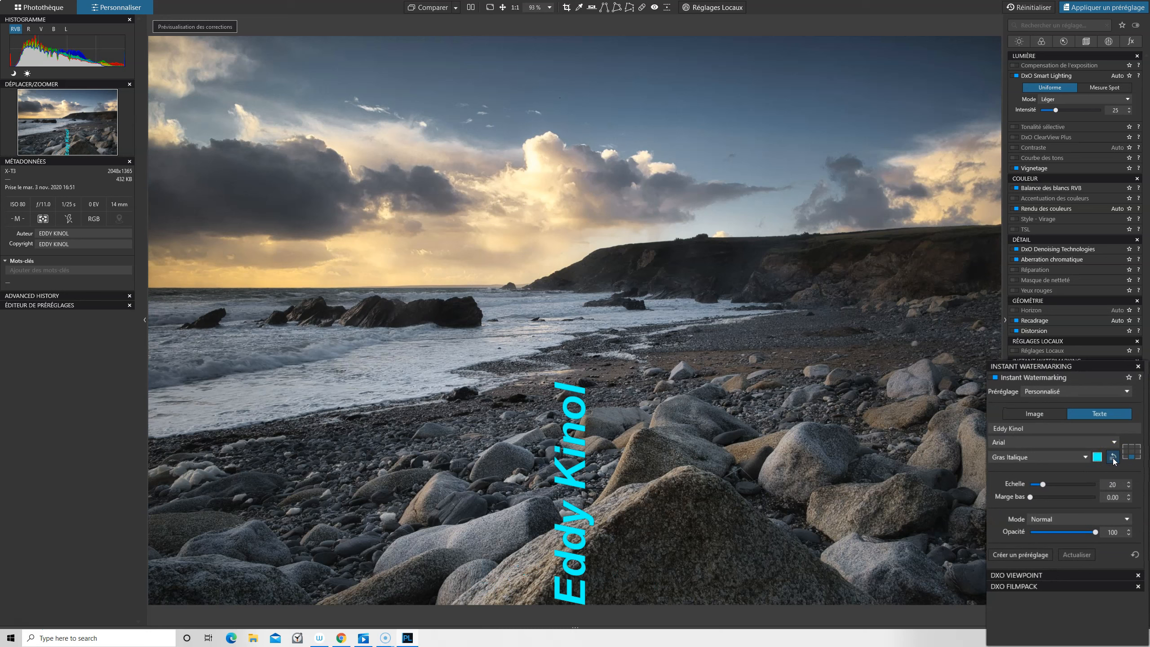
left_click(1113, 458)
left_click(1114, 458)
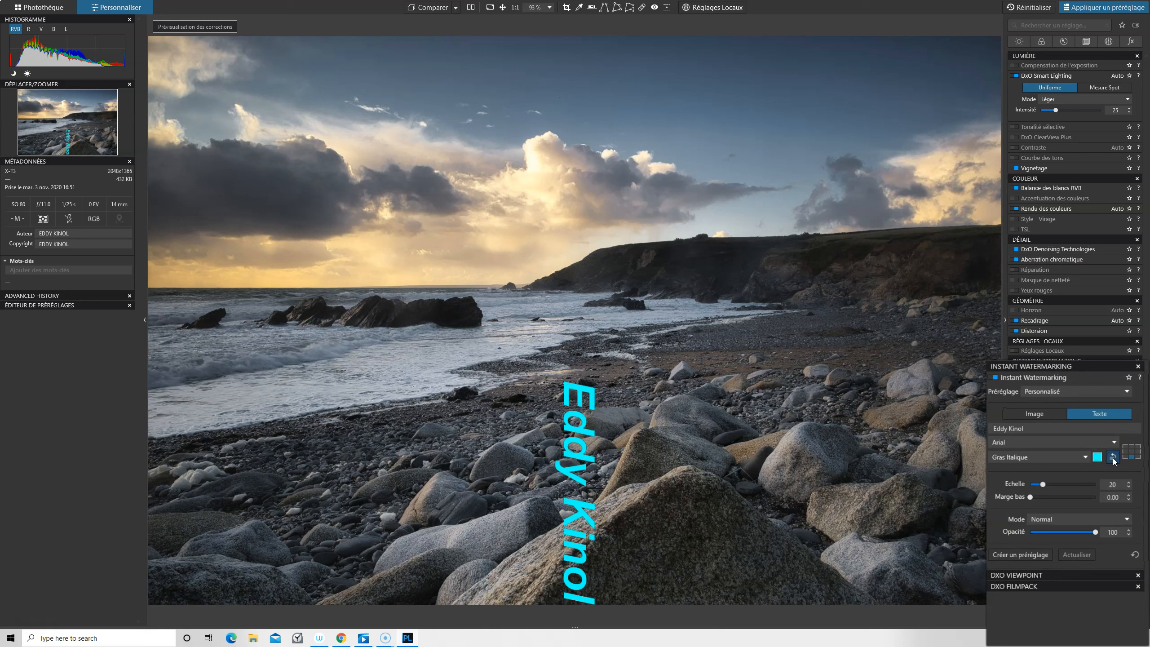
left_click(1114, 458)
Step: Try the watermark at several anchor positions along the photo's edges, corners and centre, finishing at the middle of its left edge
left_click(1131, 456)
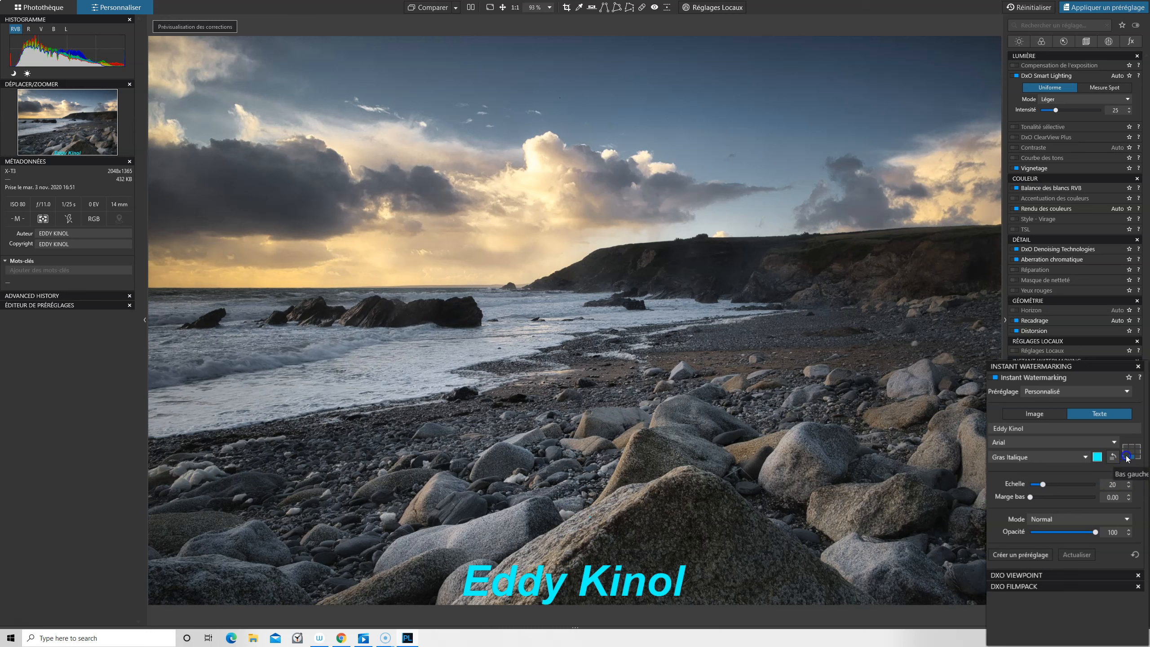
left_click(1127, 457)
left_click(1140, 454)
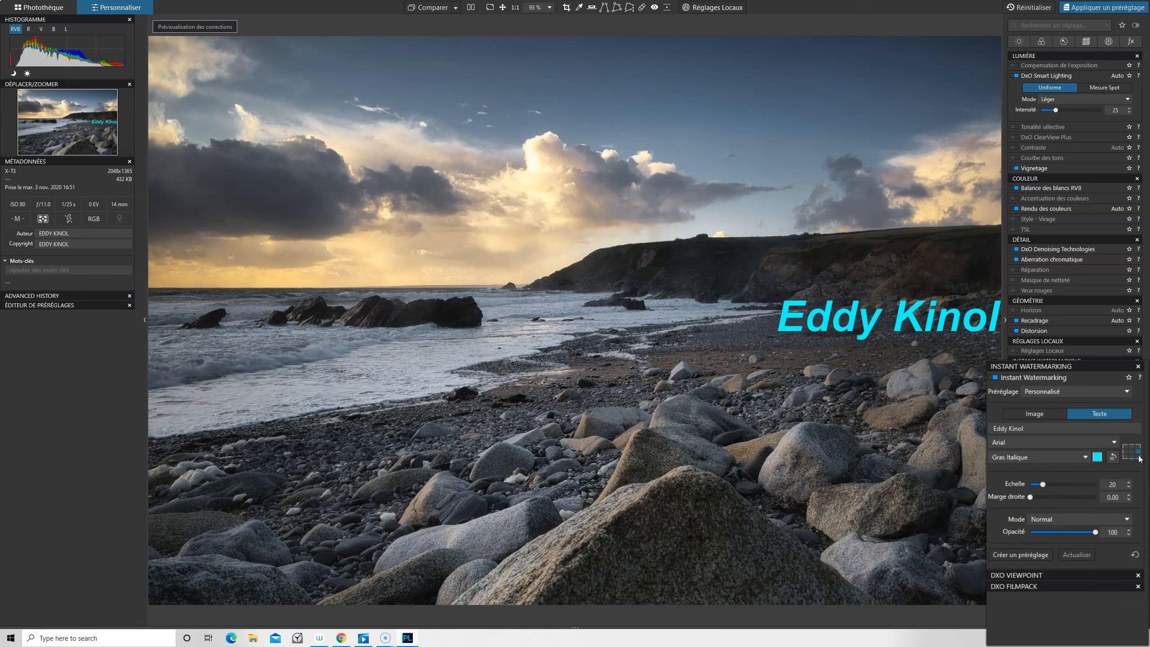
left_click(1136, 456)
left_click(1130, 452)
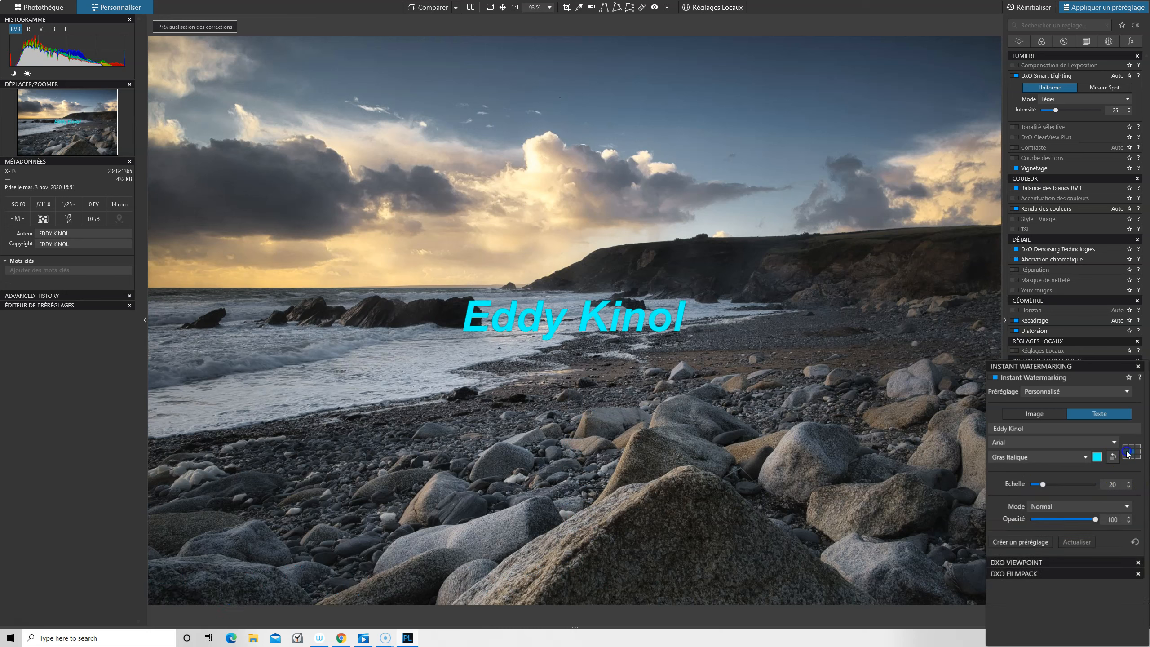
left_click(1125, 452)
left_click(1124, 445)
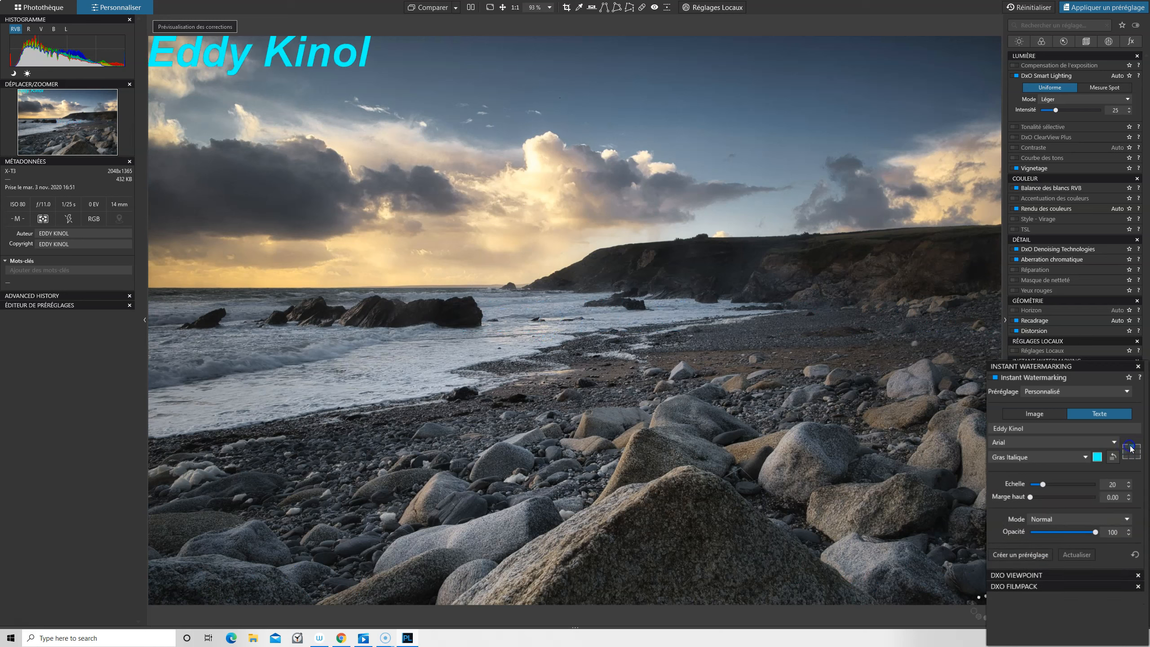
left_click(1131, 446)
left_click(1137, 446)
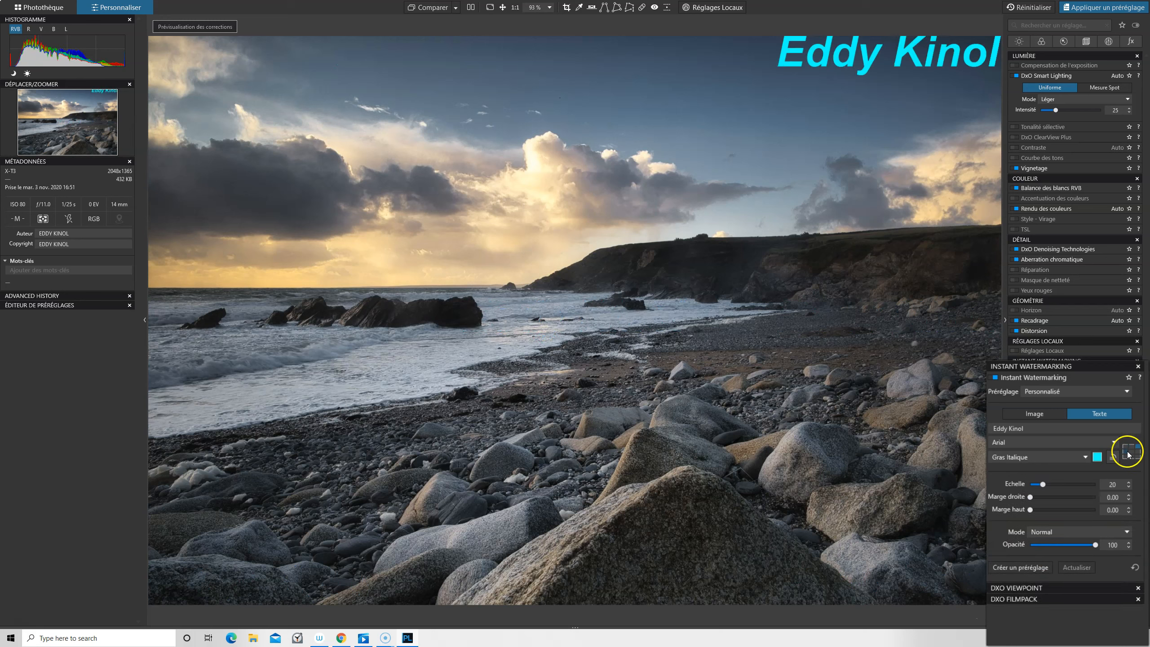
left_click(1126, 452)
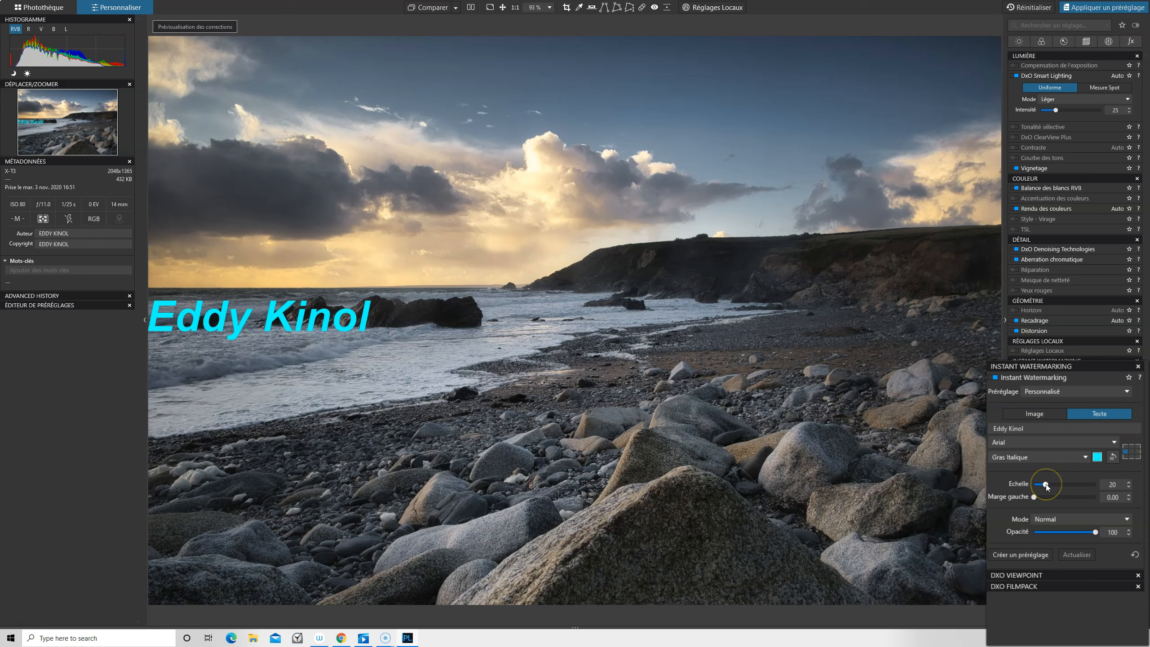
Step: Enlarge the watermark to a scale of 45 and set its left margin to 65.52
left_click_drag(1046, 484, 1062, 485)
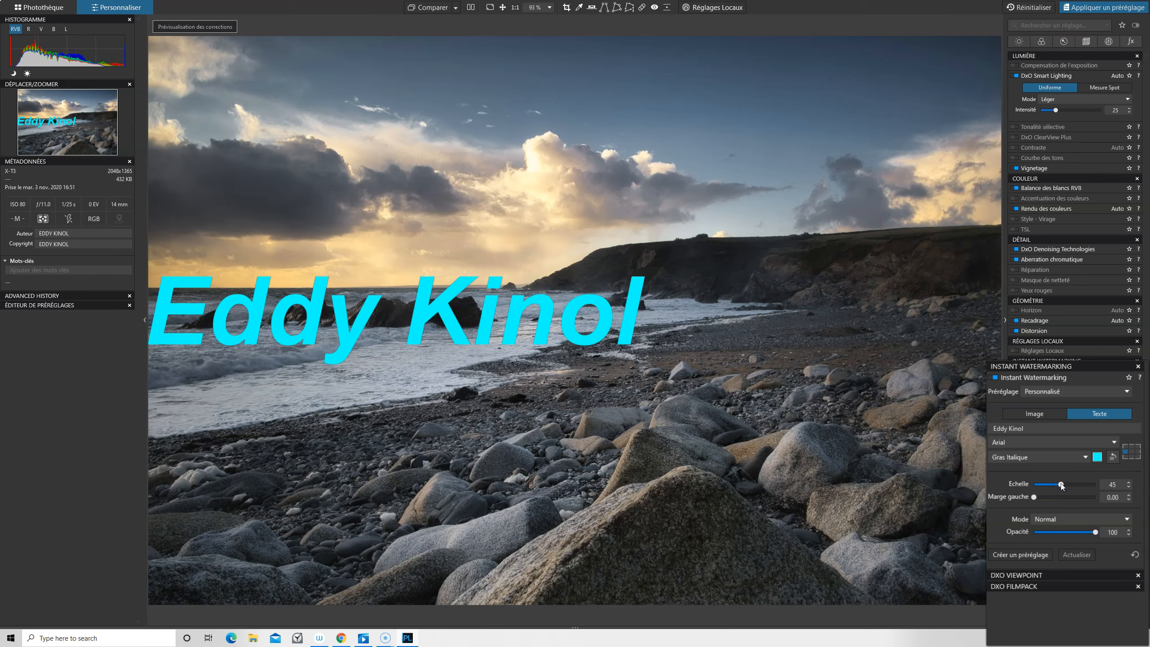
left_click_drag(1036, 498, 1076, 497)
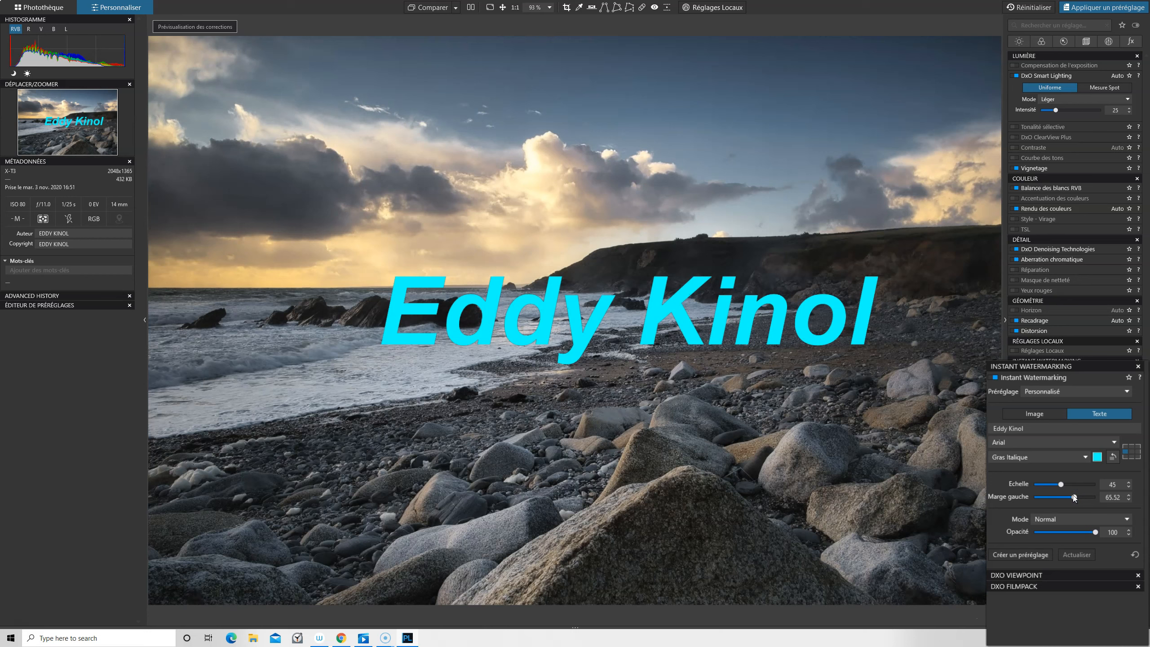
Step: Try the Produit, Éclaircir and Incrustation blend modes on the watermark and settle on Lumière tamisée
left_click(1058, 522)
left_click(1053, 541)
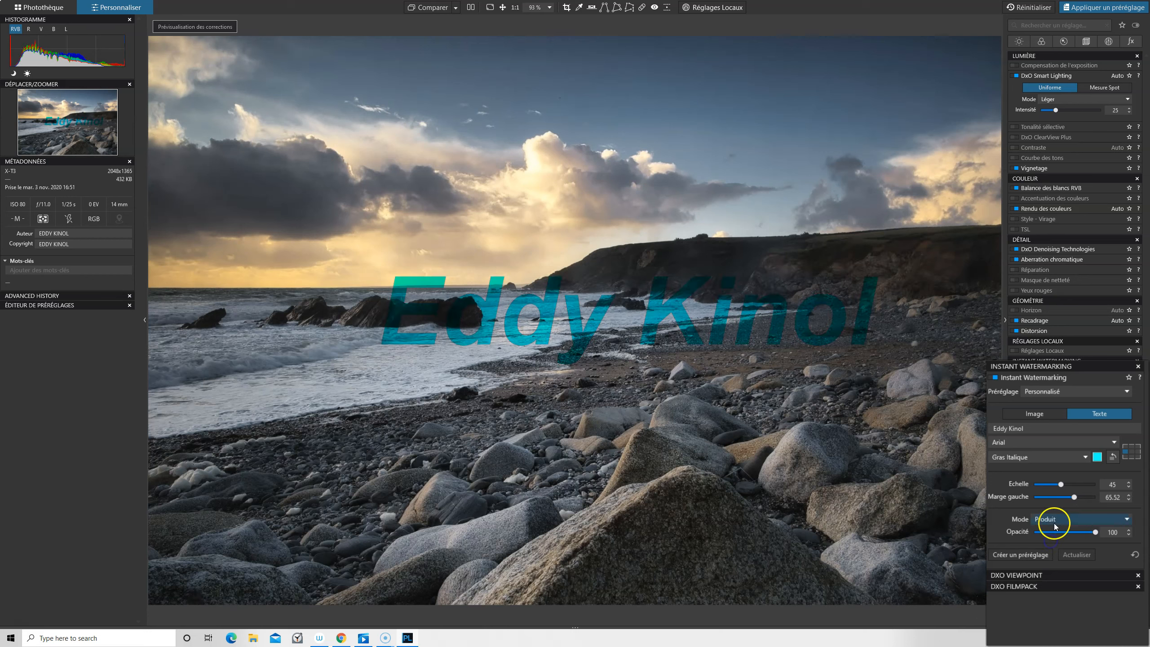
left_click(1053, 521)
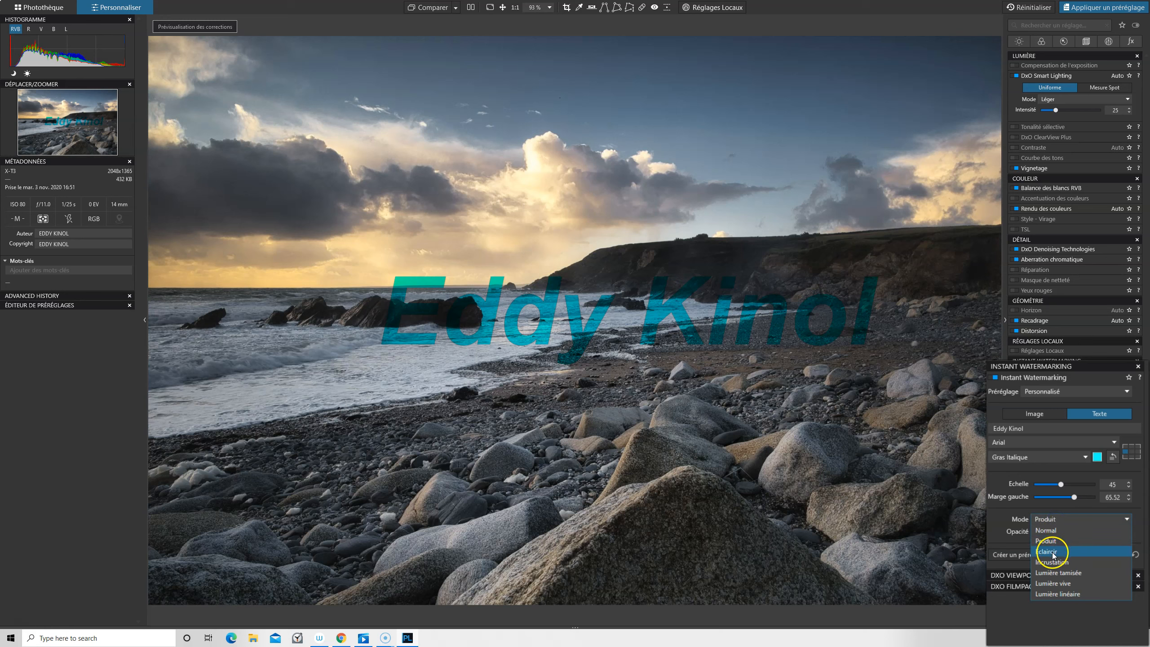
left_click(1053, 552)
left_click(1053, 519)
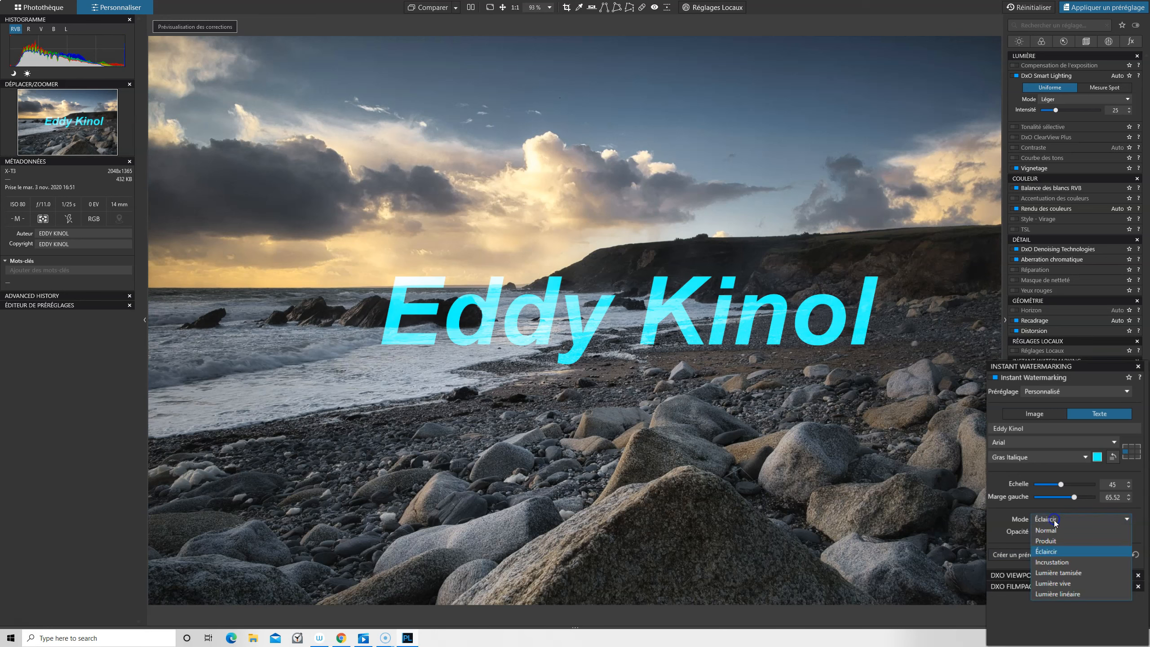
left_click(1057, 558)
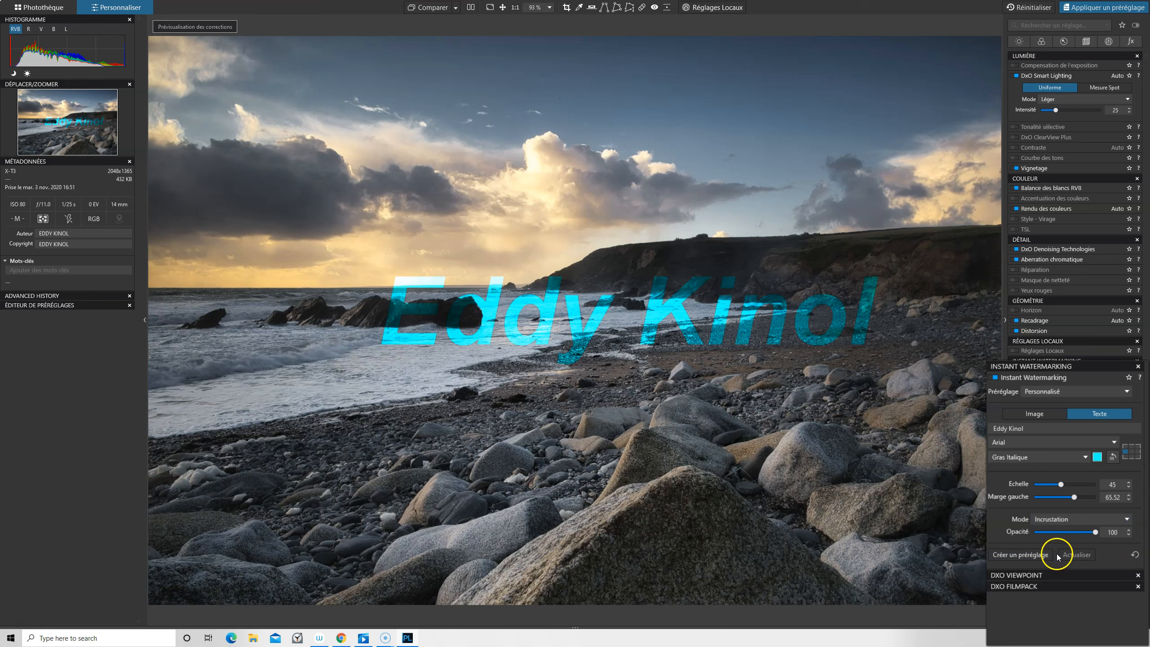
left_click(1053, 519)
left_click(1067, 574)
Step: Reduce the watermark's scale to 16 and bring its opacity back to 100 after trying 55
left_click_drag(1096, 544, 1068, 533)
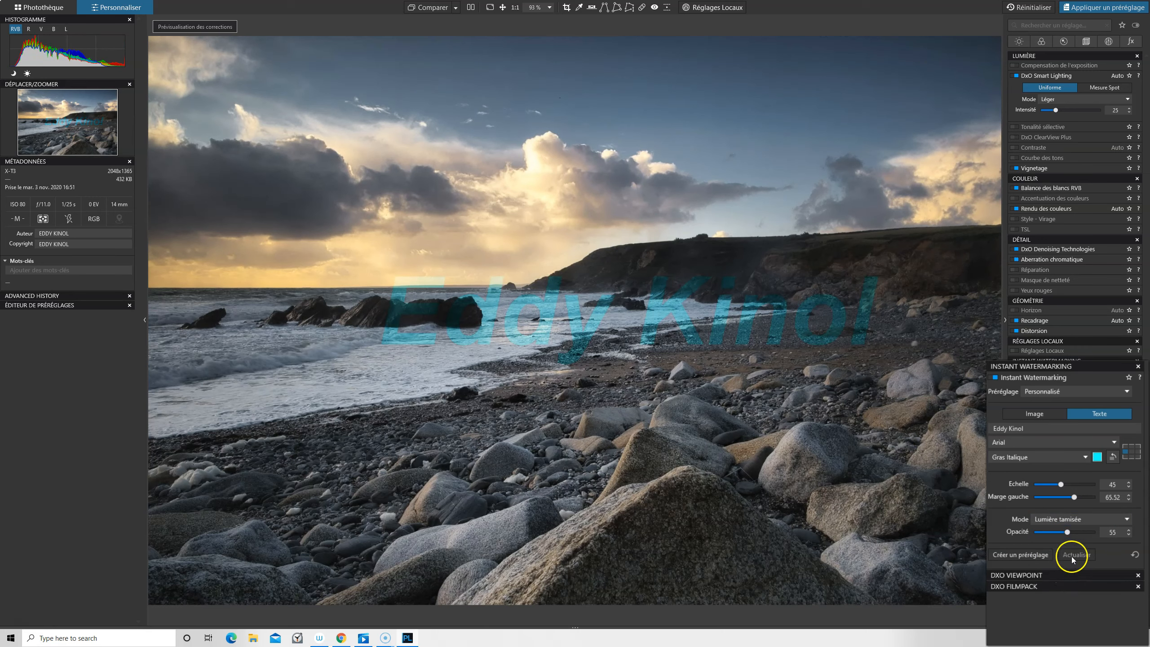
left_click_drag(1061, 485, 1043, 488)
left_click_drag(1068, 532, 1120, 535)
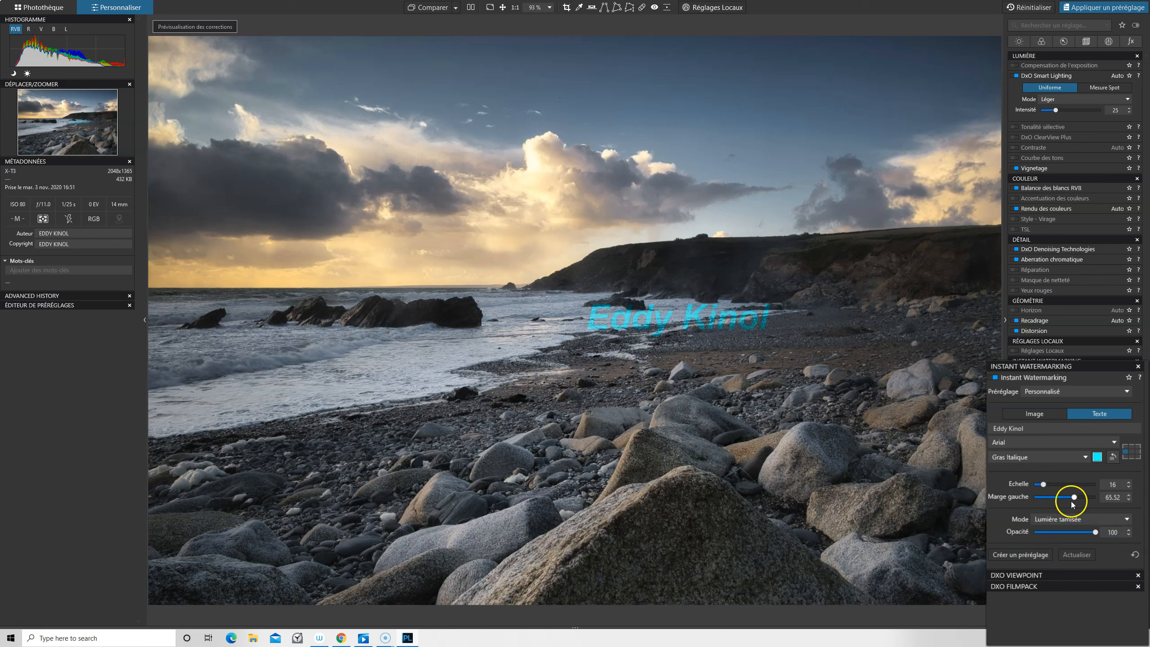
Step: Anchor the watermark in the photo's top-right corner and set its right margin to 1.00
left_click(1140, 448)
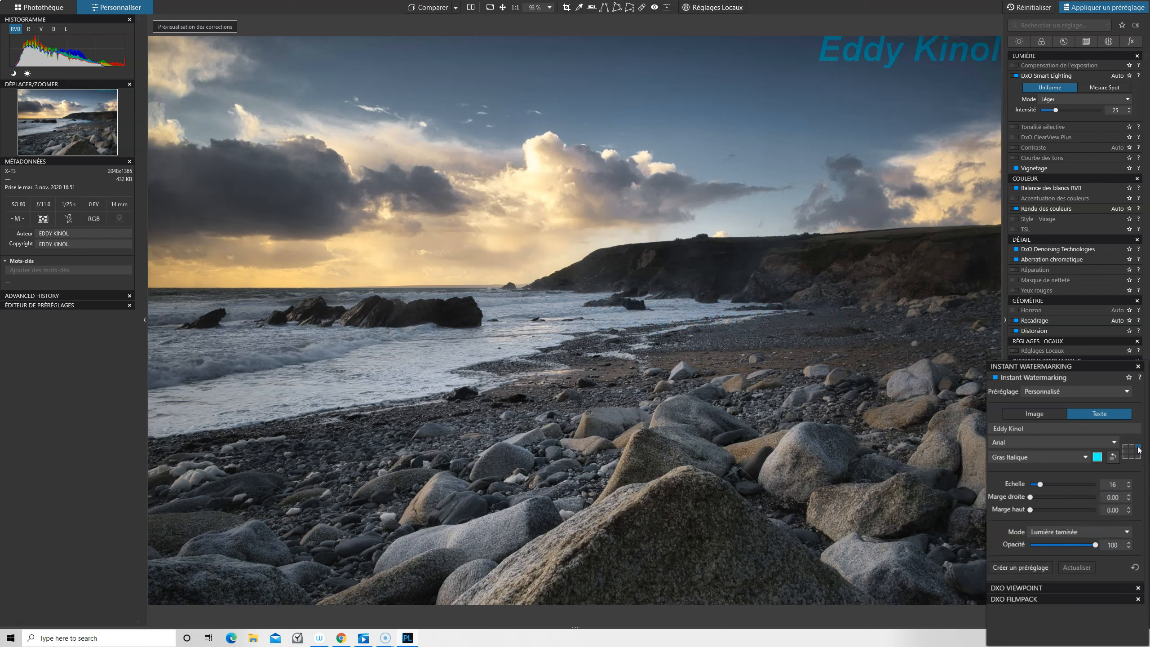
left_click(1099, 498)
key("Return")
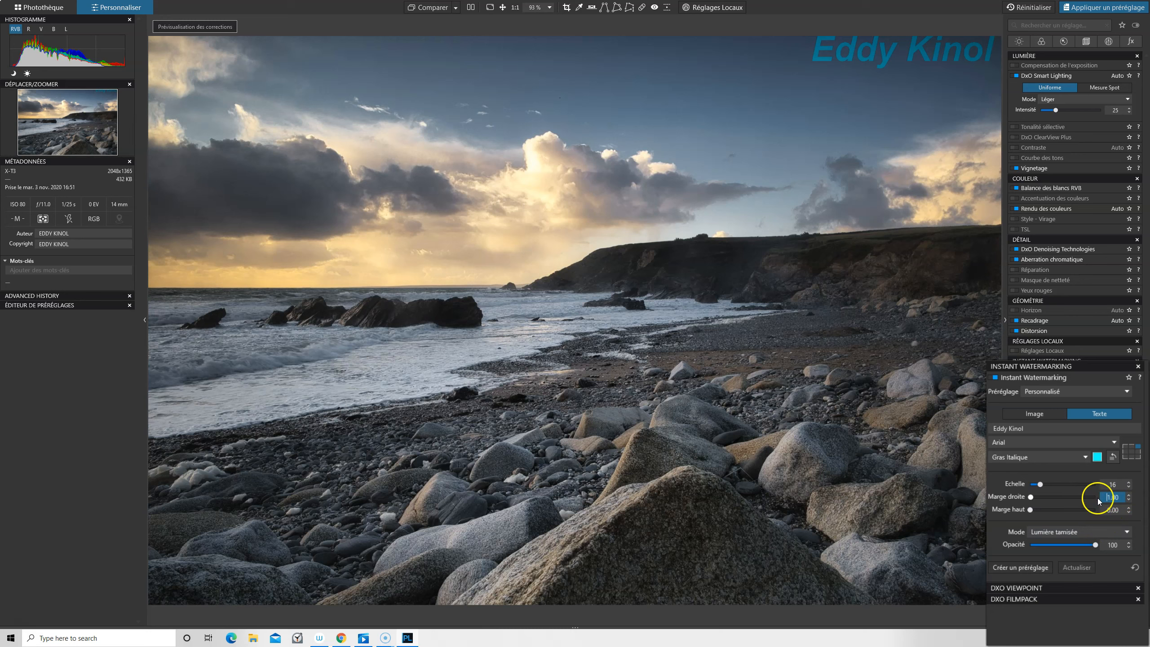
Step: Set the text watermark's top margin to 1.00 and clear its text
left_click(1112, 510)
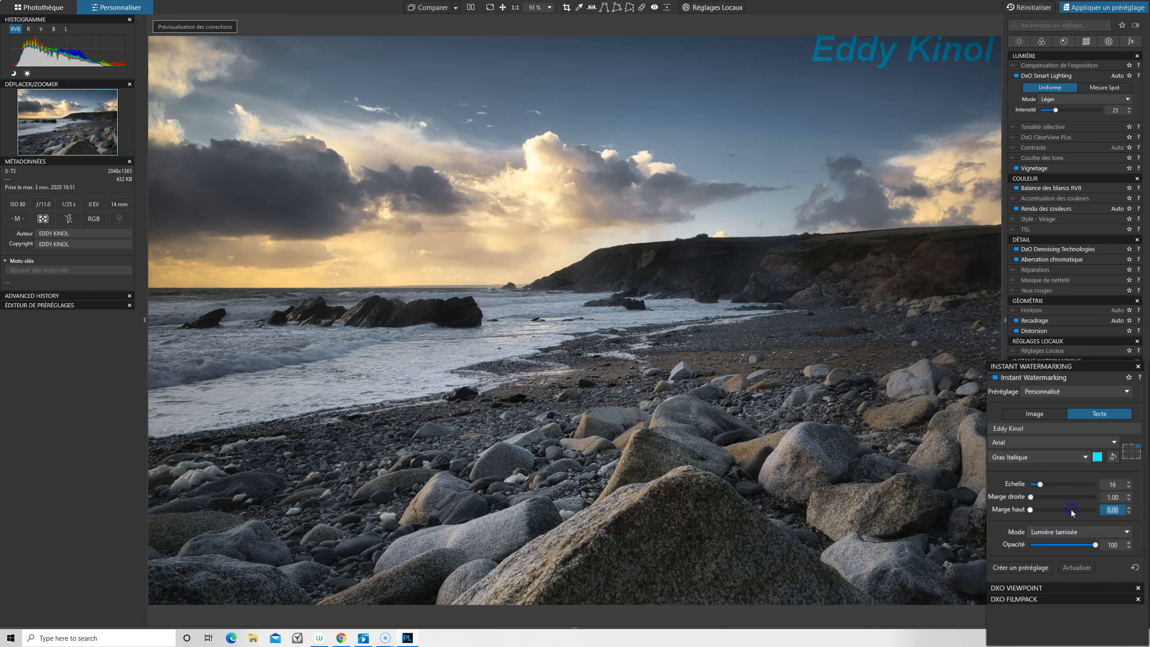
type("1")
key("Return")
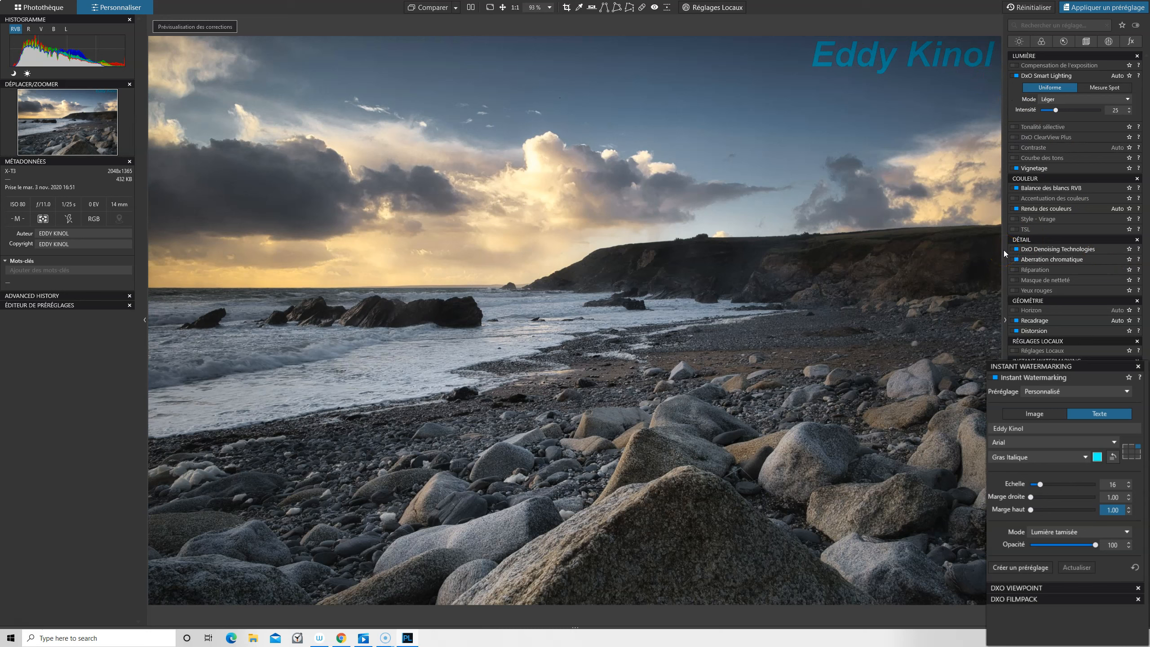
left_click(1005, 428)
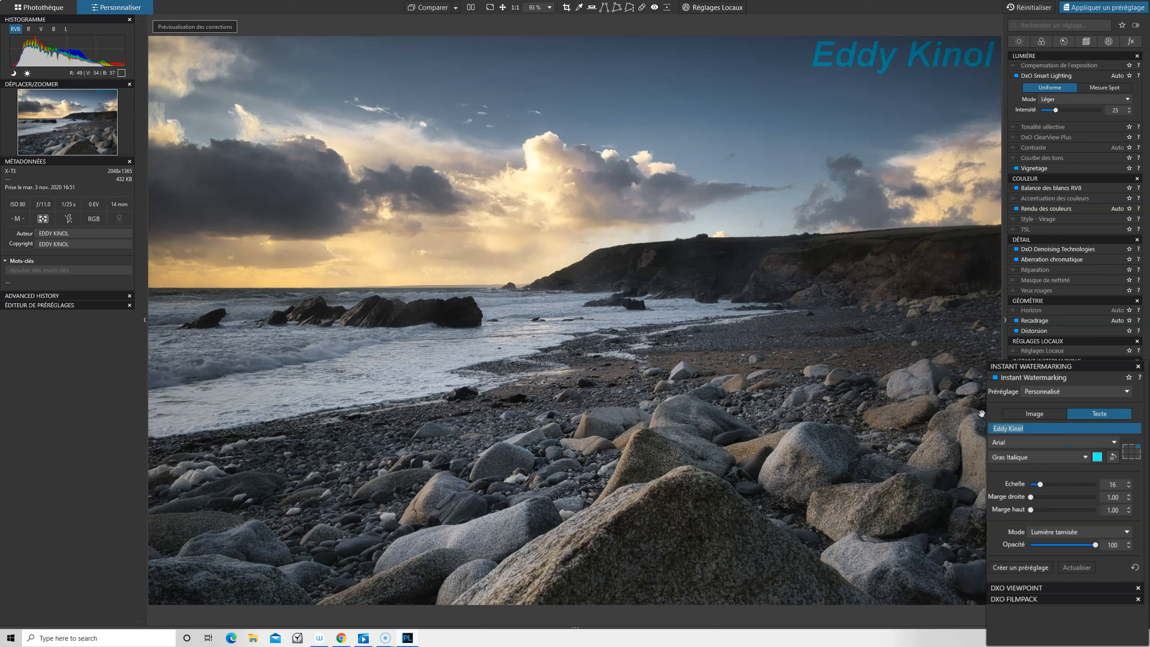
Step: Load the photographer's PNG logo from the Premiere Work Folder as an image watermark
left_click(1034, 415)
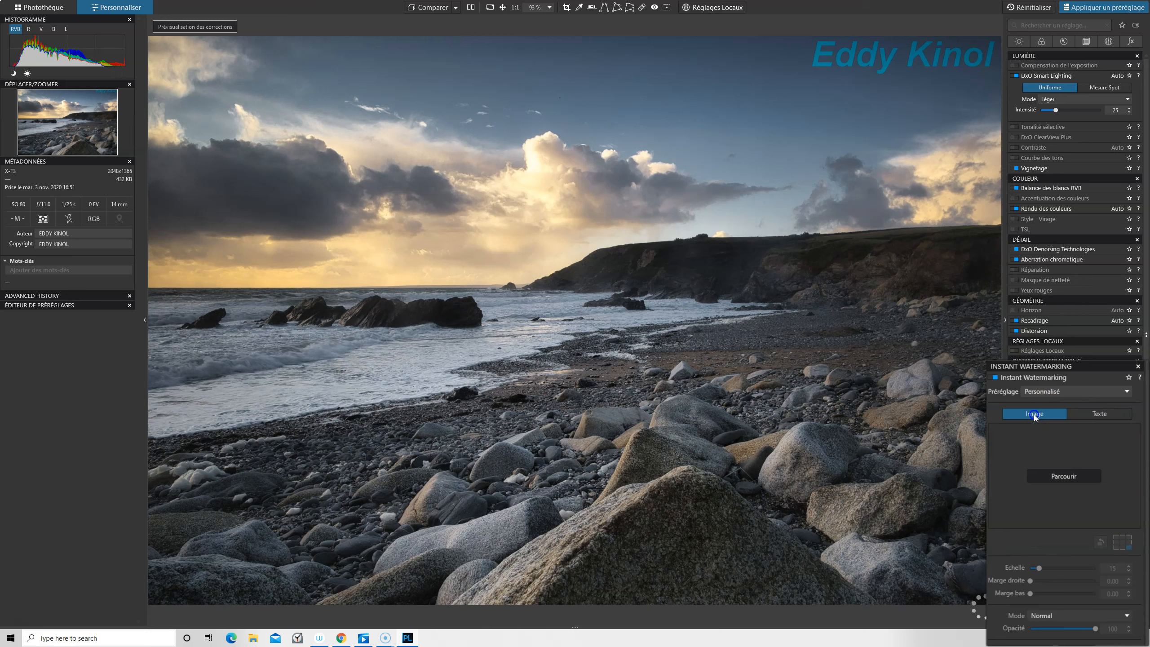
left_click(1065, 474)
left_click(1066, 475)
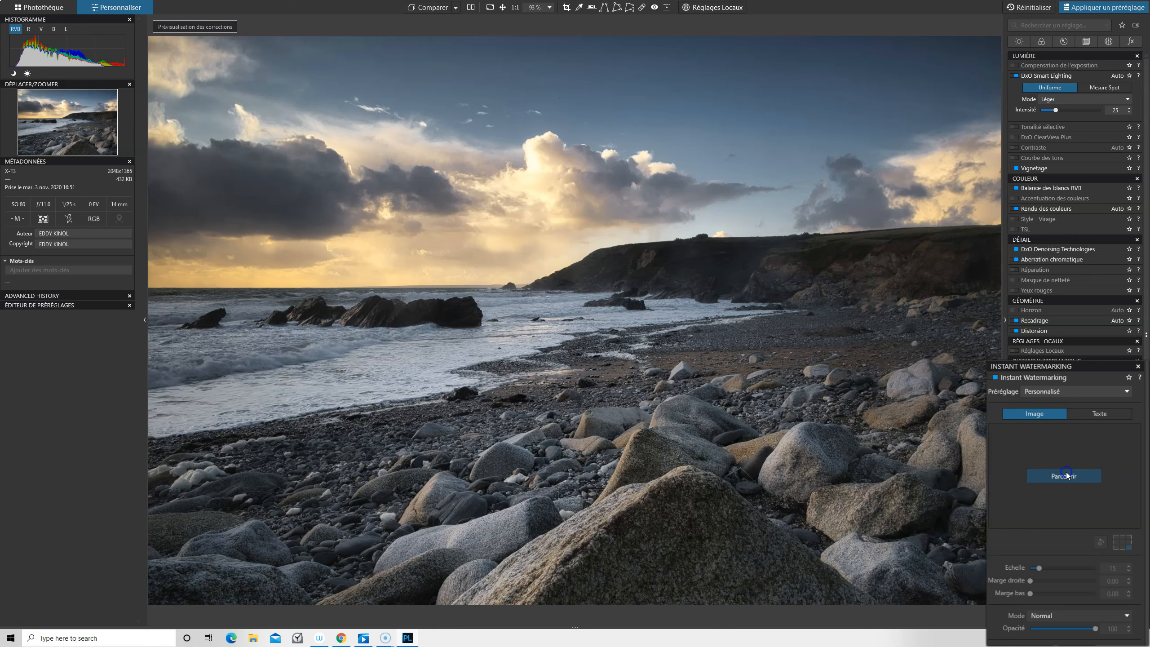
scroll(397, 205, "down", 2)
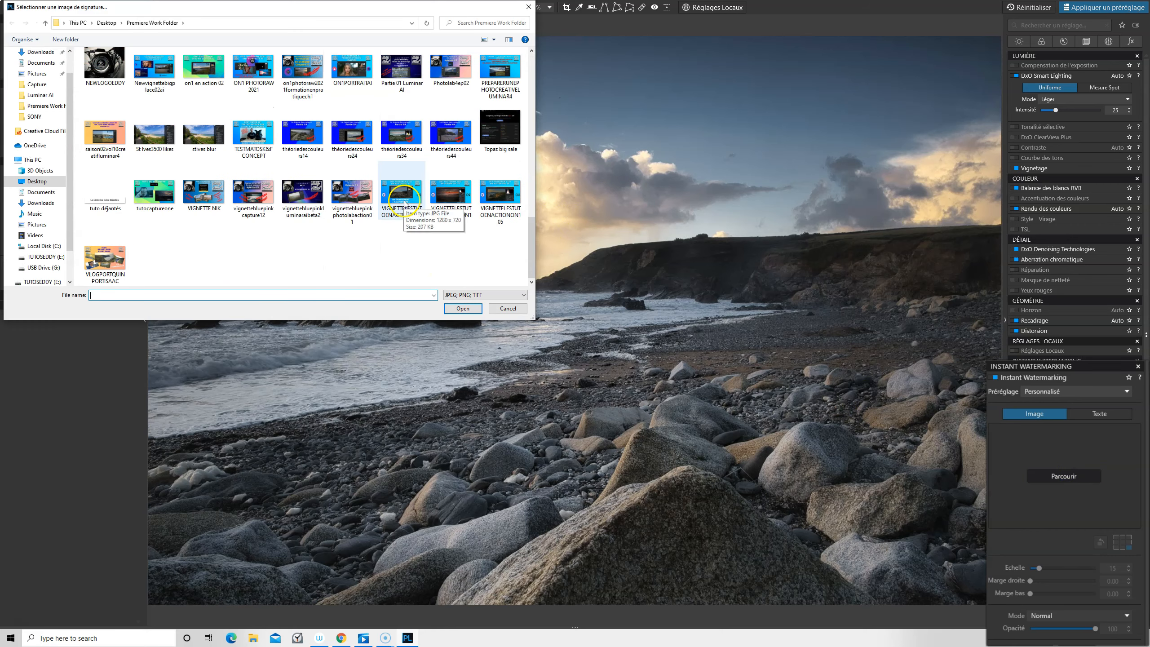
left_click(402, 215)
left_click(462, 308)
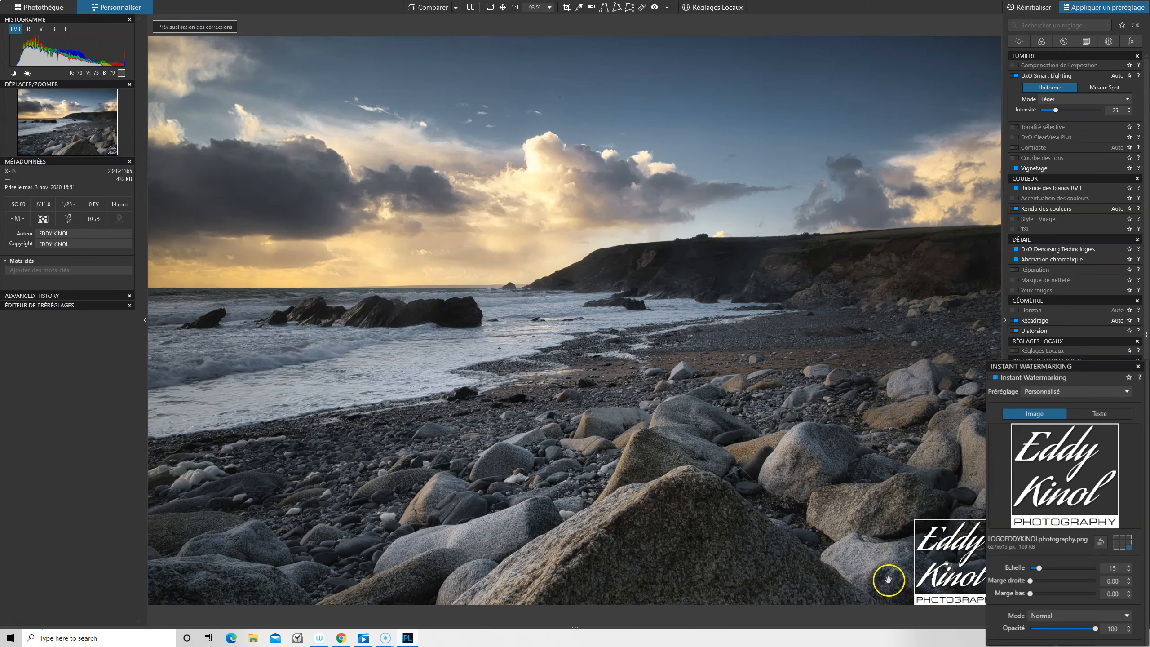
Step: Anchor the logo in the photo's top-right corner and reduce its scale to 11
left_click(1128, 540)
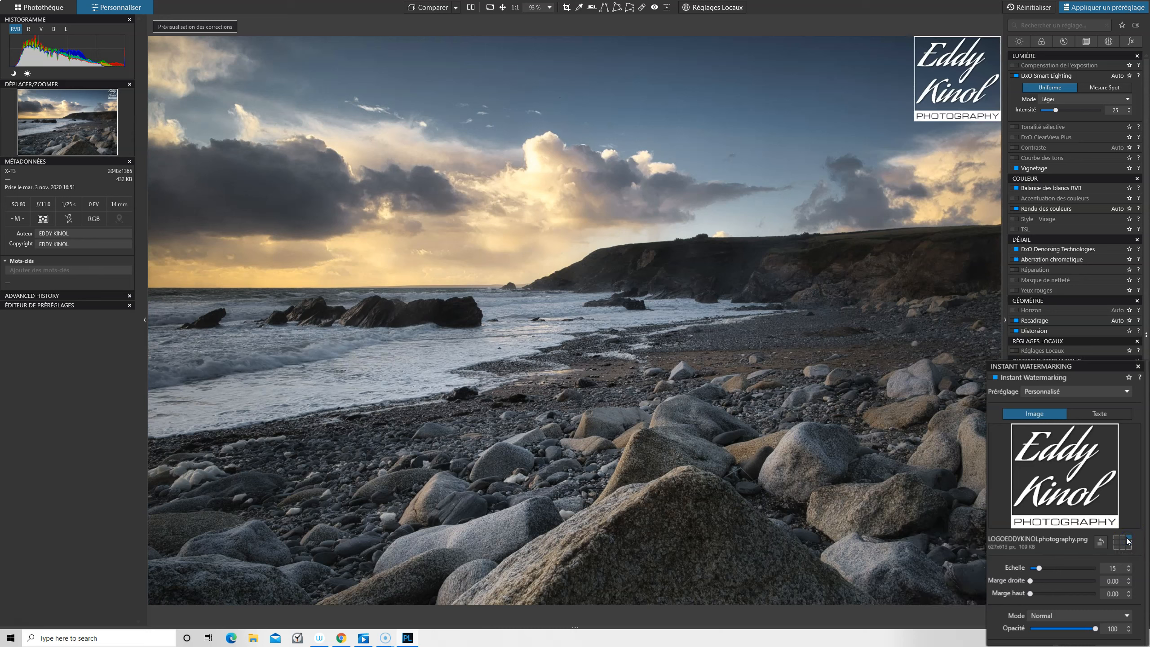
left_click(1042, 570)
left_click_drag(1043, 570, 1038, 572)
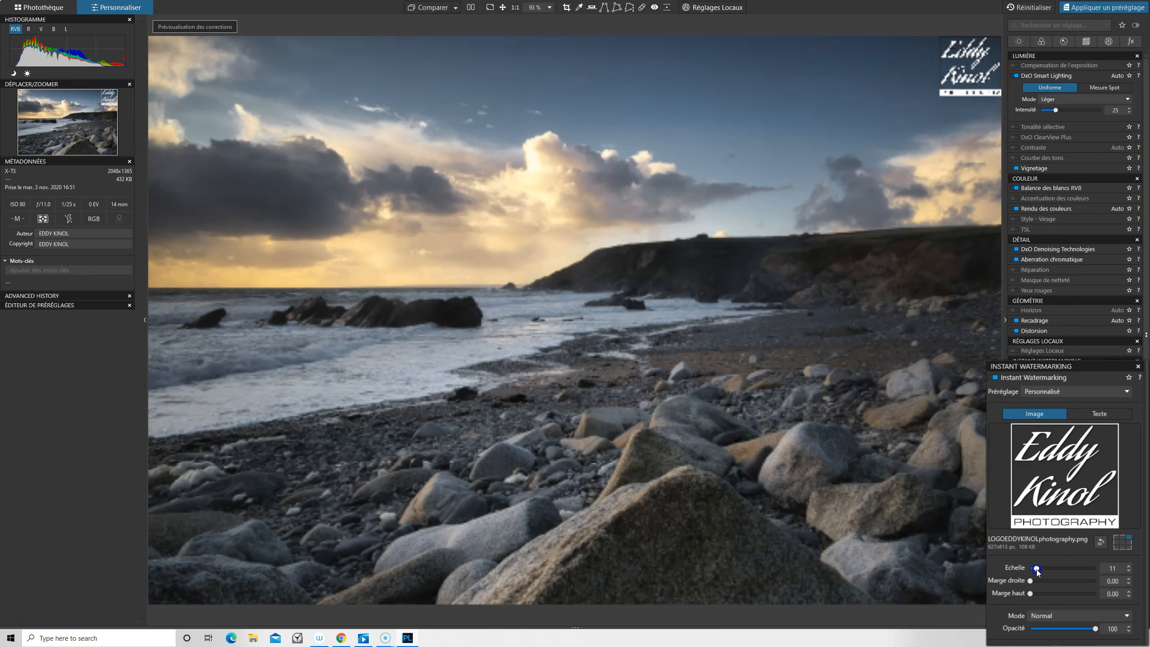
Step: Set the logo's right and top margins to 1.00 each
left_click(1112, 582)
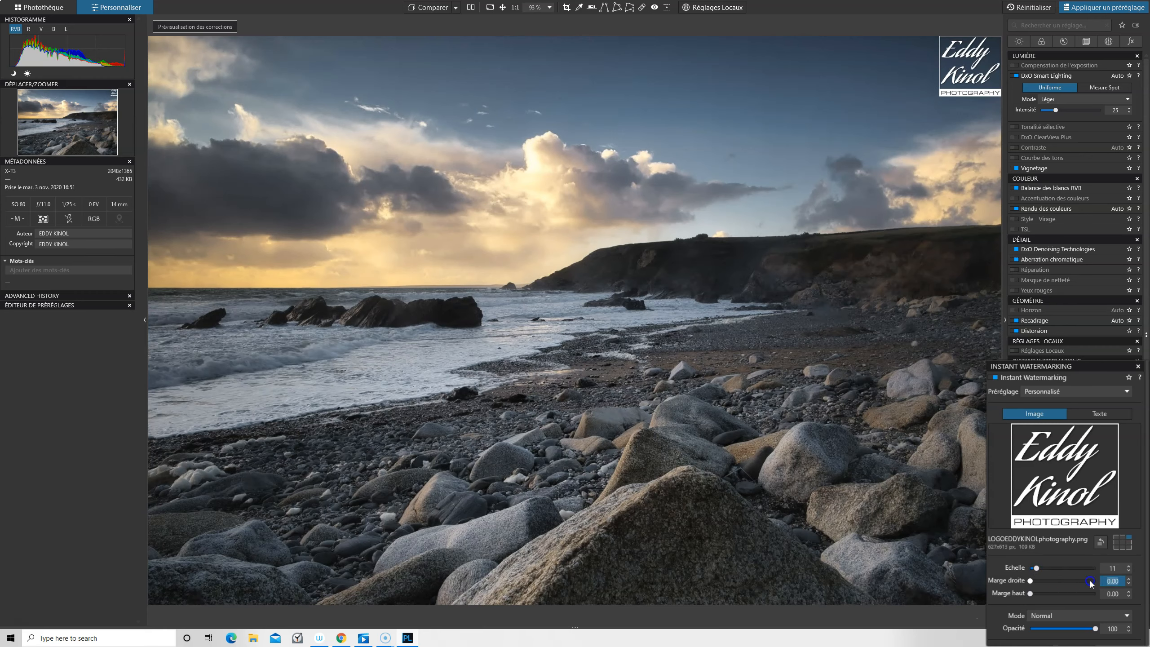
type("1")
key("Return")
left_click(1118, 597)
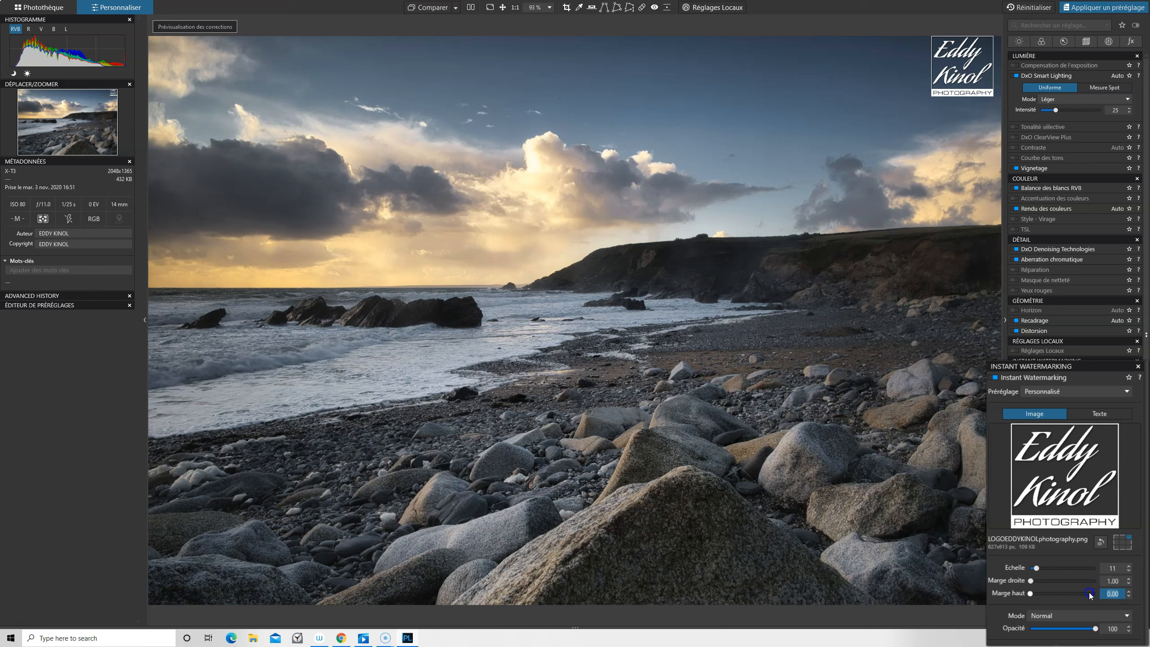
type("1")
key("Return")
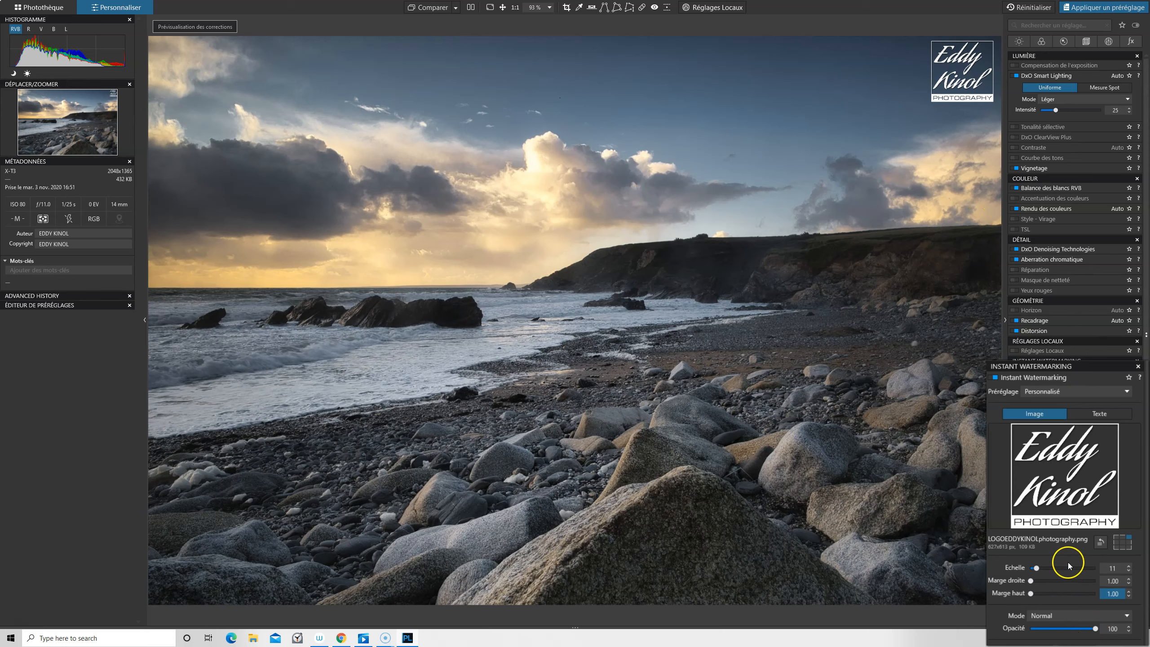
Step: Try the Lumière vive blend mode on the logo, settle on Lumière tamisée and keep the opacity at 100
scroll(1069, 564, "down", 1)
left_click(1065, 607)
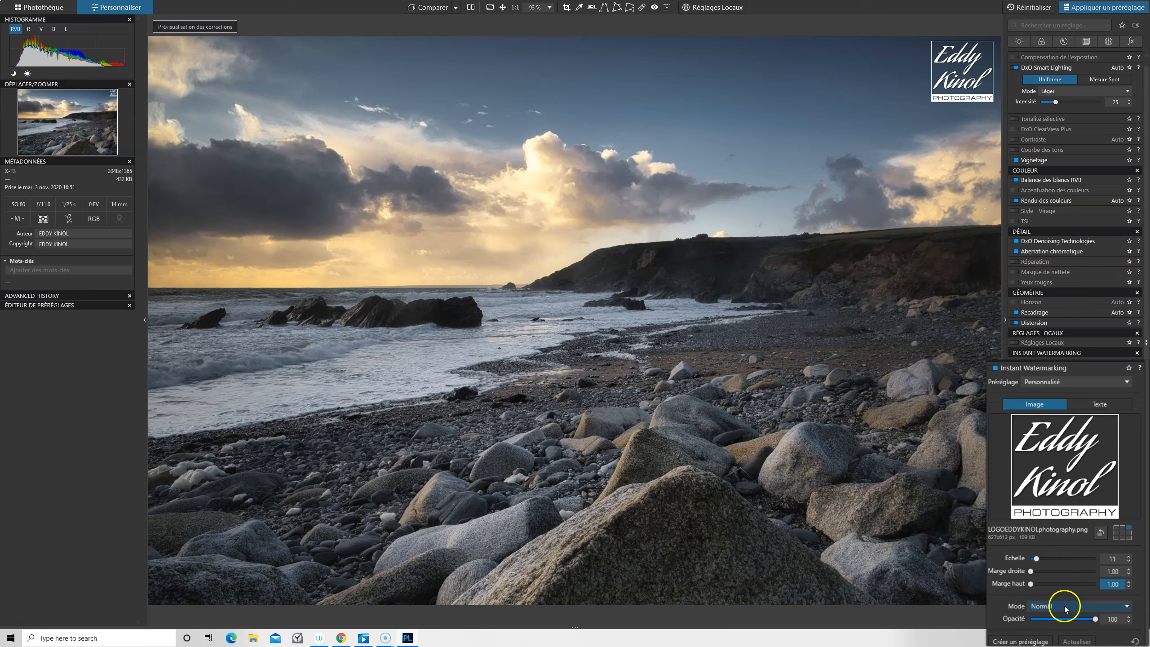
left_click(1059, 630)
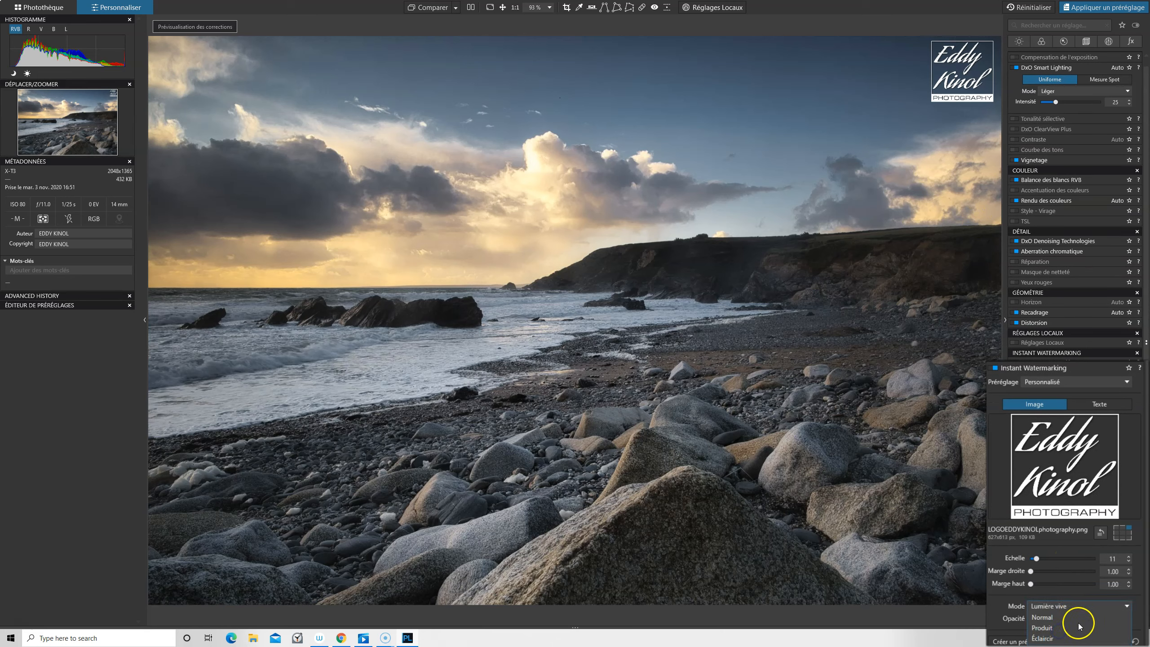
left_click(1079, 625)
left_click(1065, 607)
left_click(1075, 611)
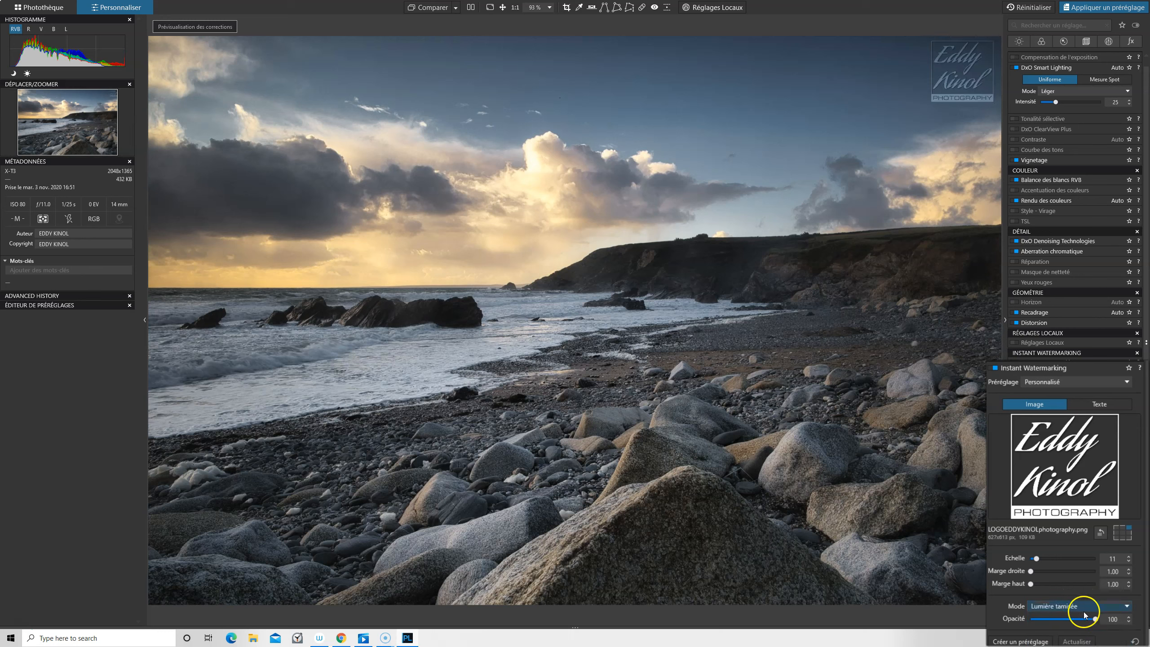
left_click_drag(1096, 619, 1137, 619)
Step: Add the photographer's name as a text watermark running vertically at the middle of the photo's right edge
left_click(1094, 406)
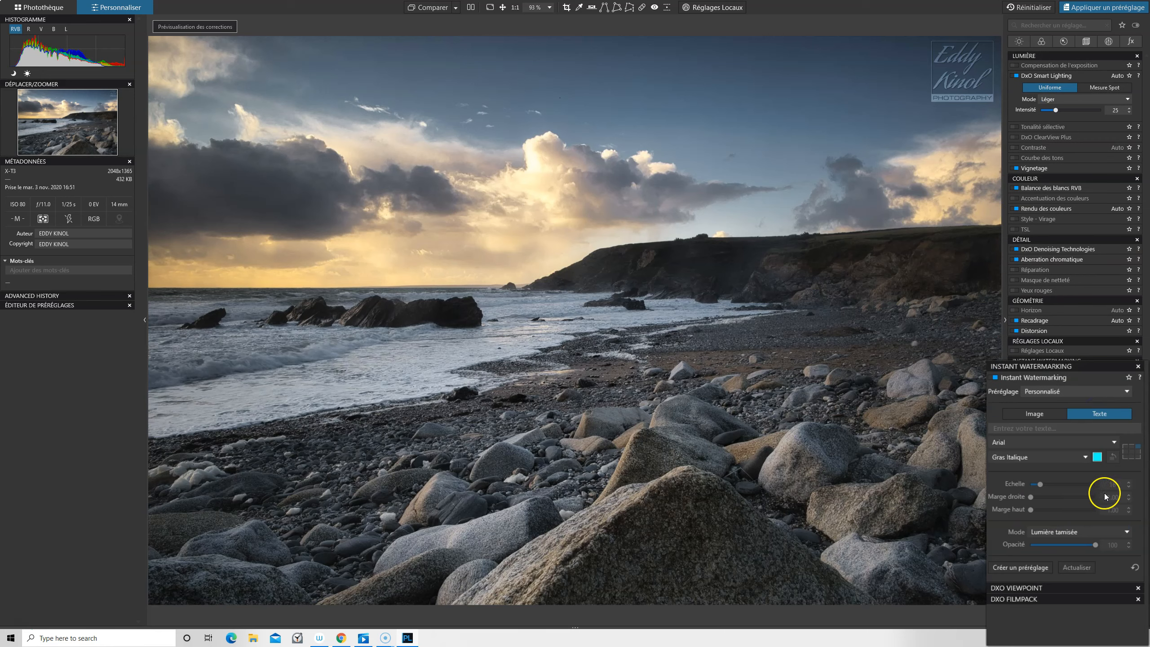
left_click(1032, 428)
type("Ed")
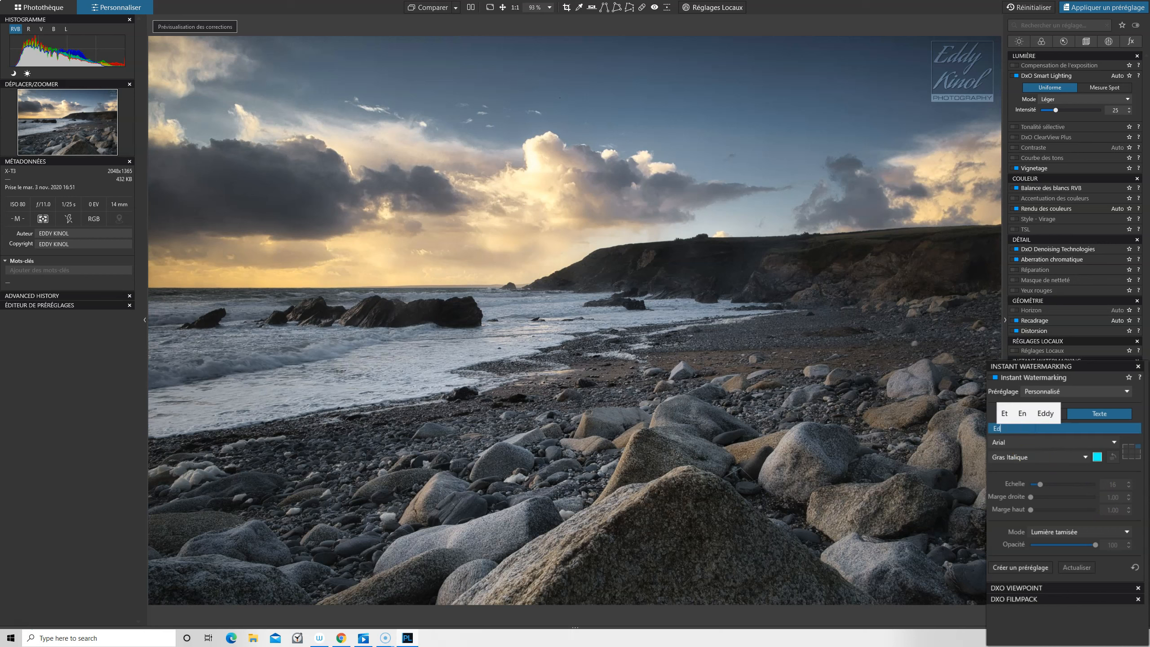
type("dy Kinol")
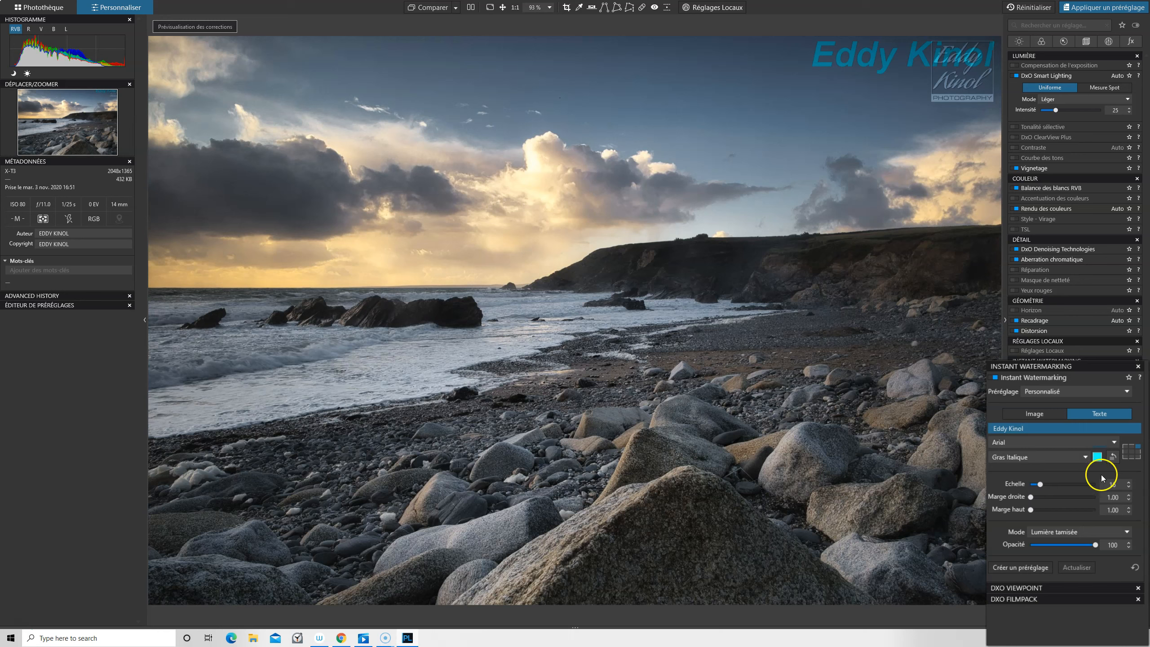
left_click(1140, 453)
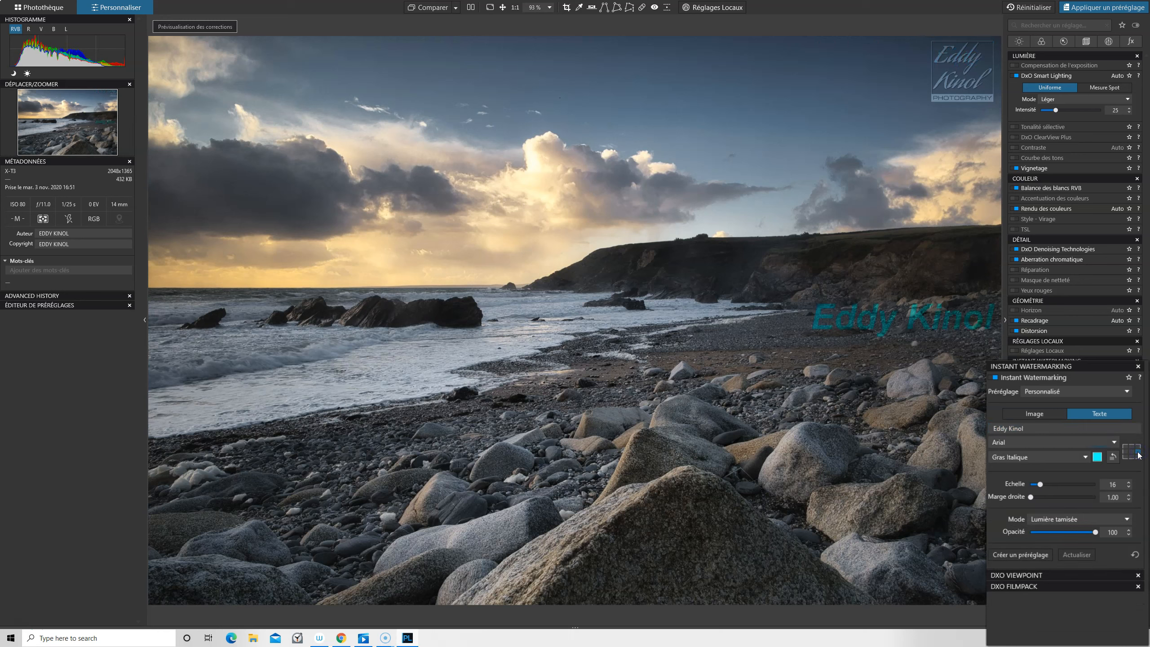
left_click(1112, 459)
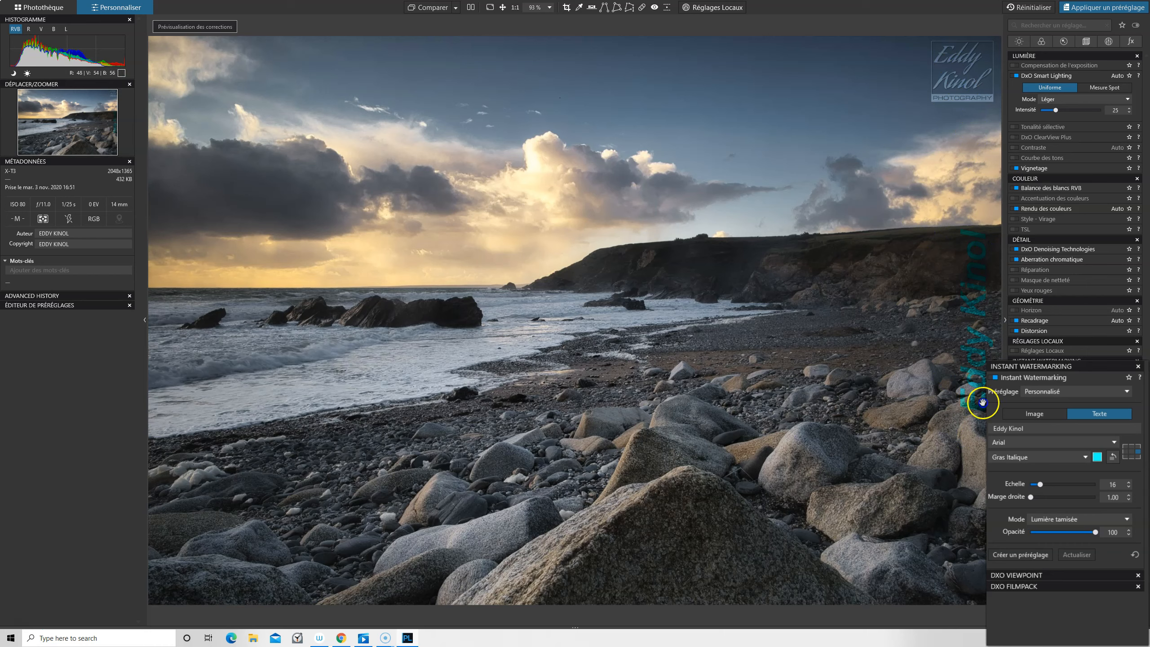
Step: Save the combined watermark settings as a preset named "Logo + Texte" and select it in the preset list
left_click(1014, 555)
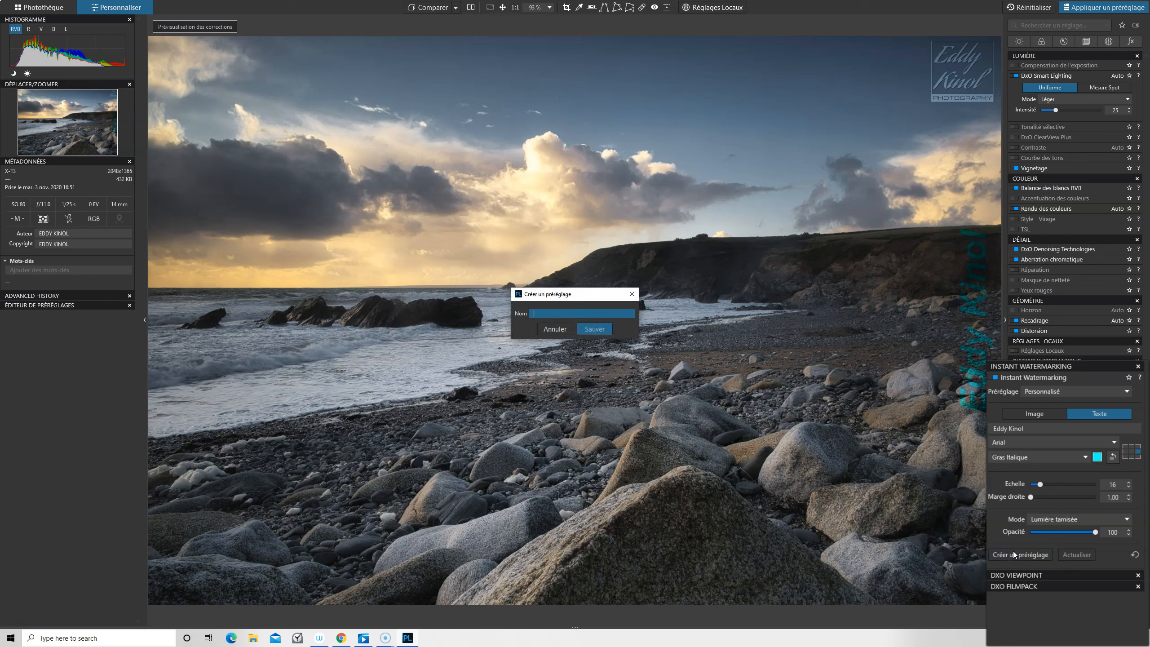
type("Logo + Texte")
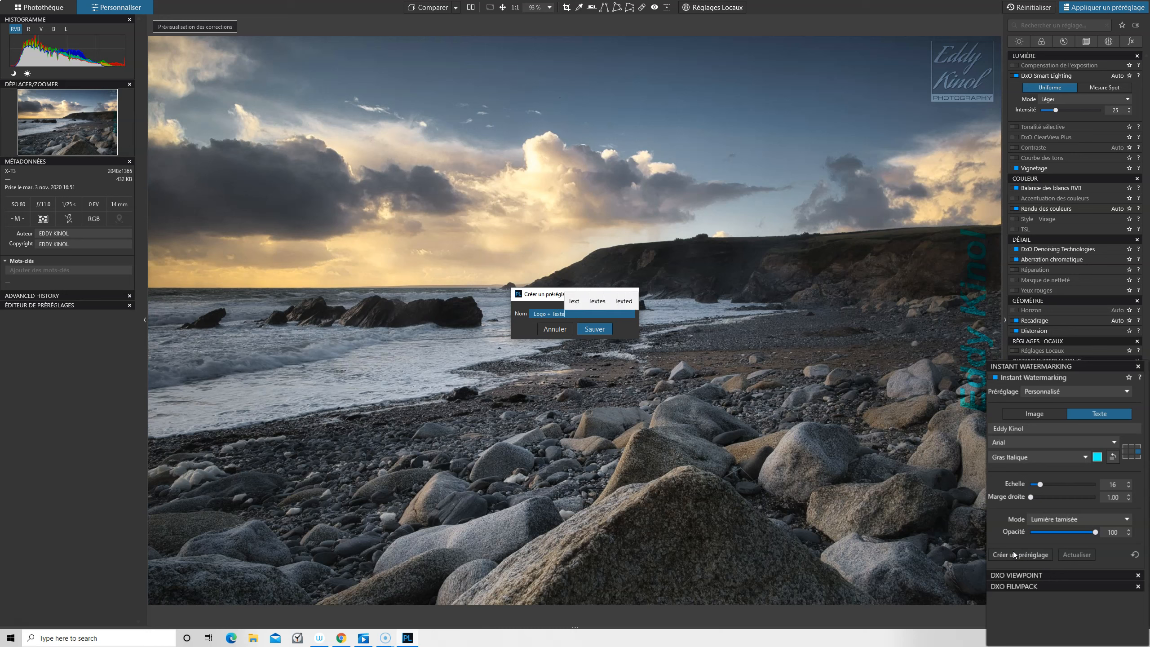
left_click(595, 329)
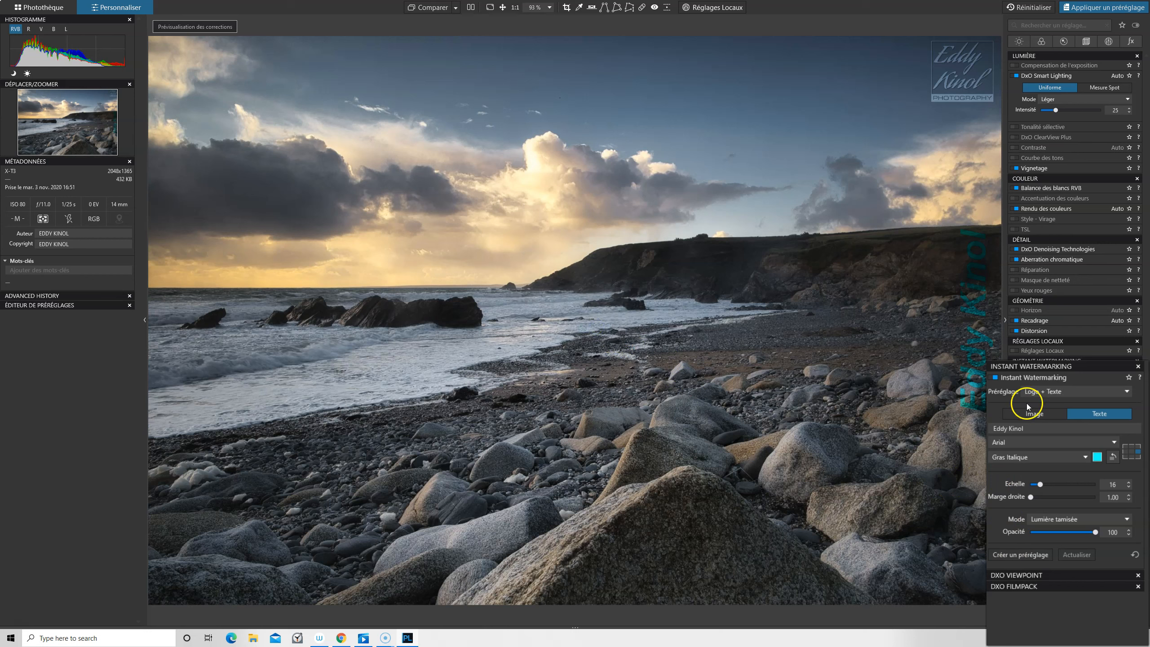
left_click(1083, 392)
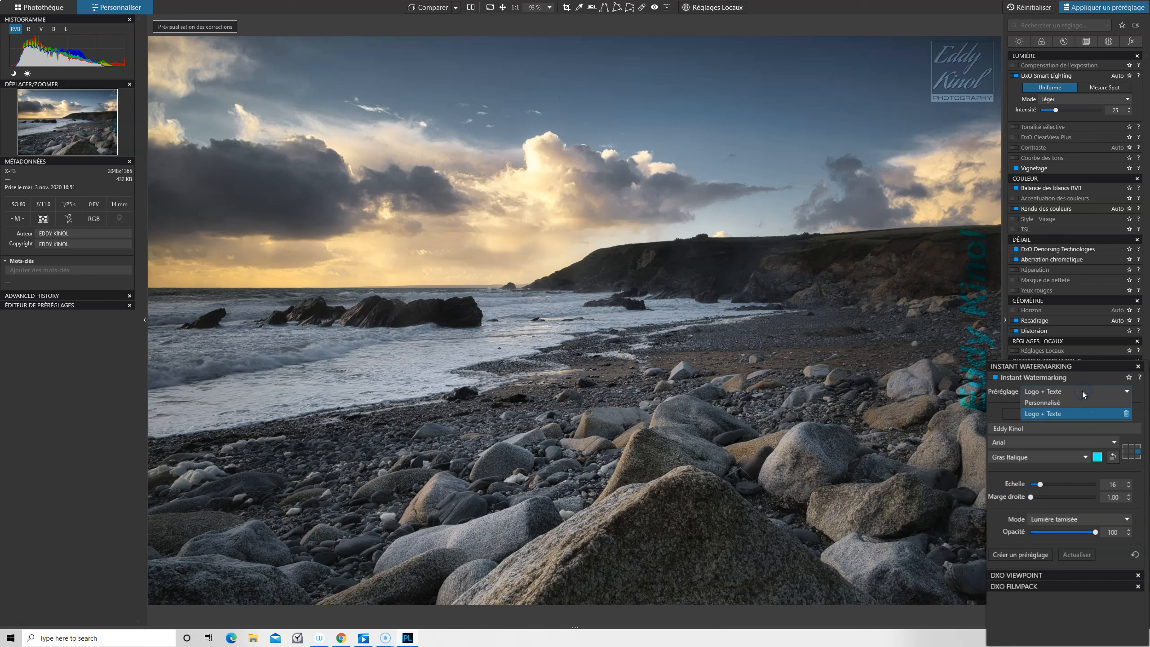
left_click(1040, 414)
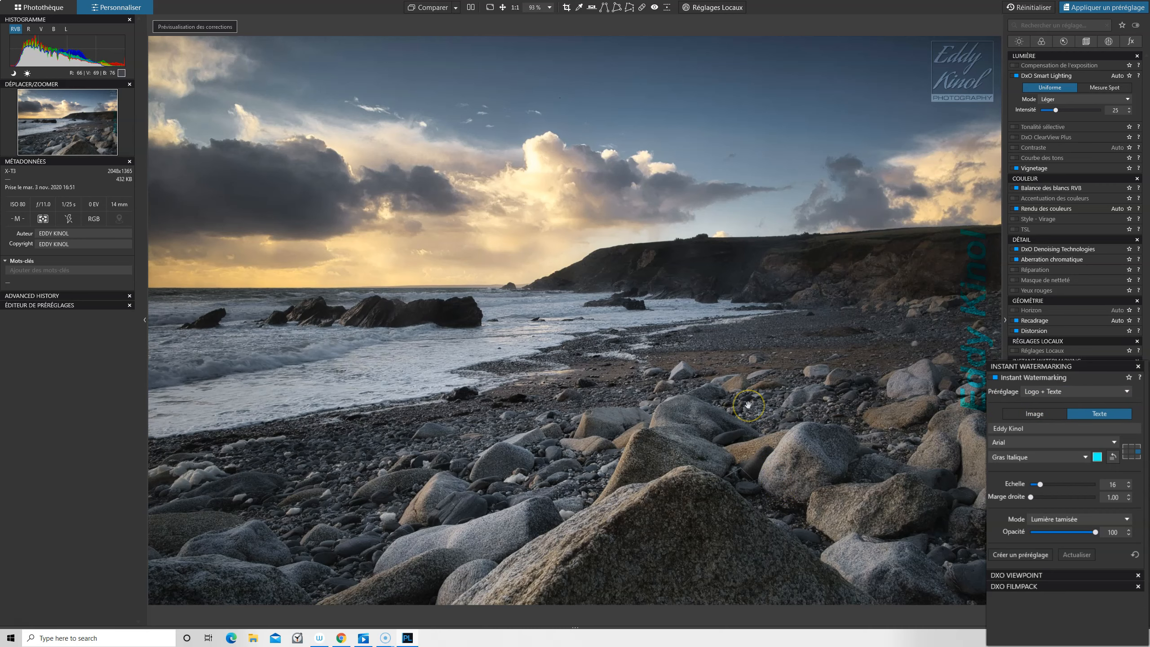
Step: Open the sheep photo _DSF5771.tif from the filmstrip and apply the "Logo + Texte" watermark preset to it
key("ctrl+F9")
left_click(485, 567)
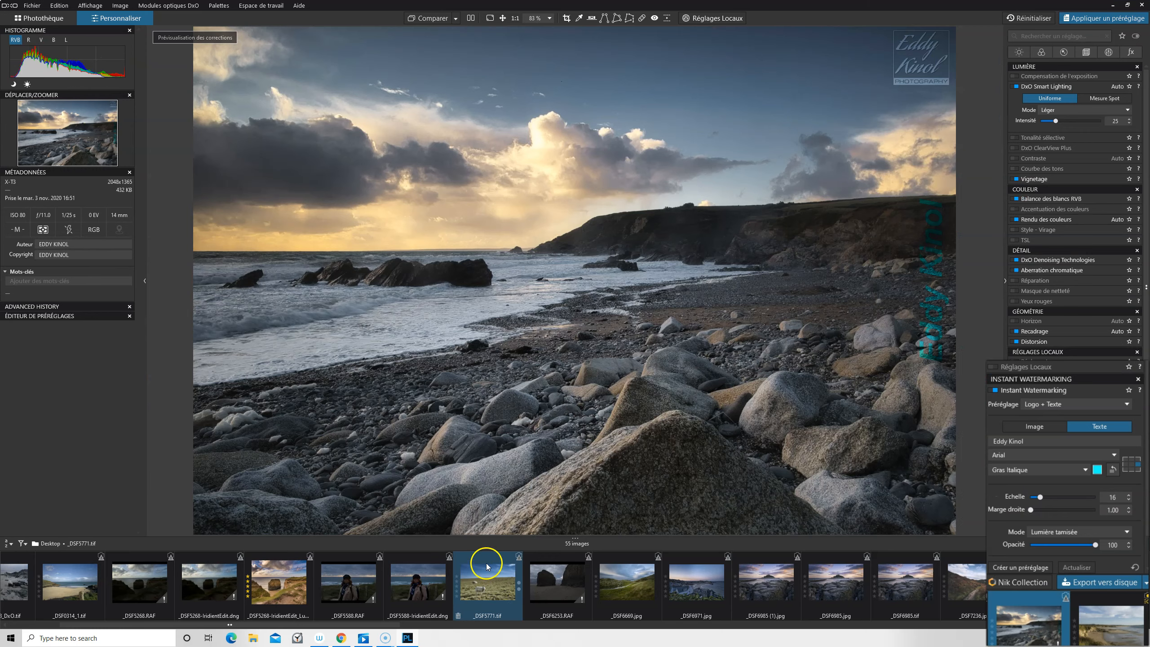
key("ctrl+F9")
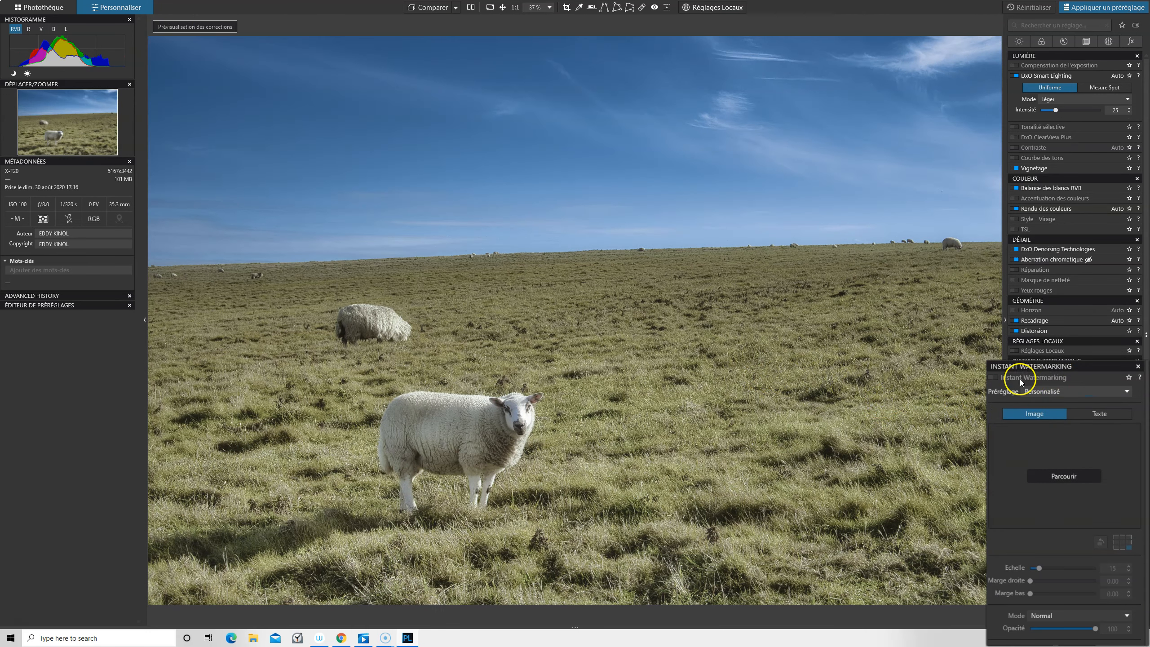
left_click(995, 378)
left_click(1068, 391)
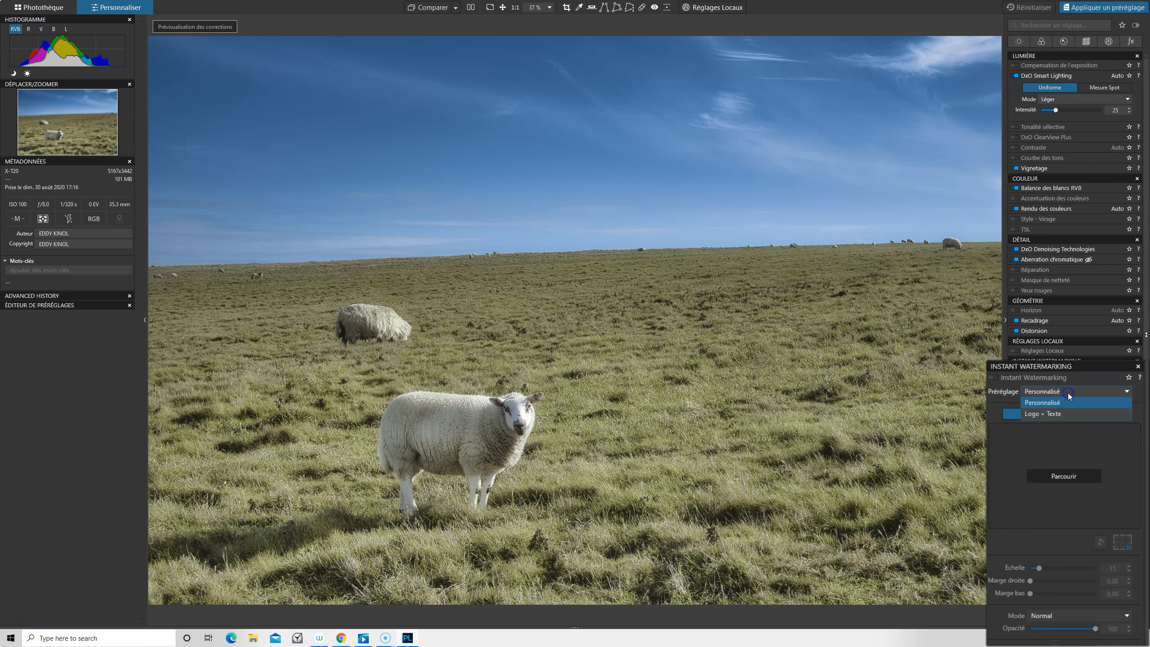
left_click(1052, 416)
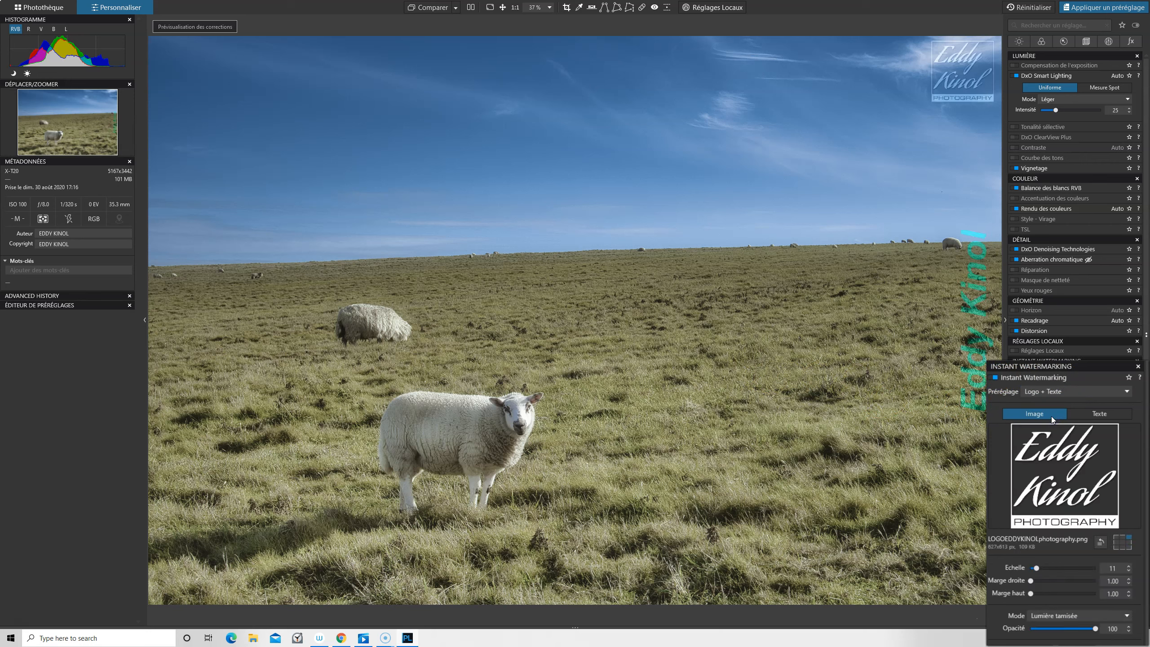